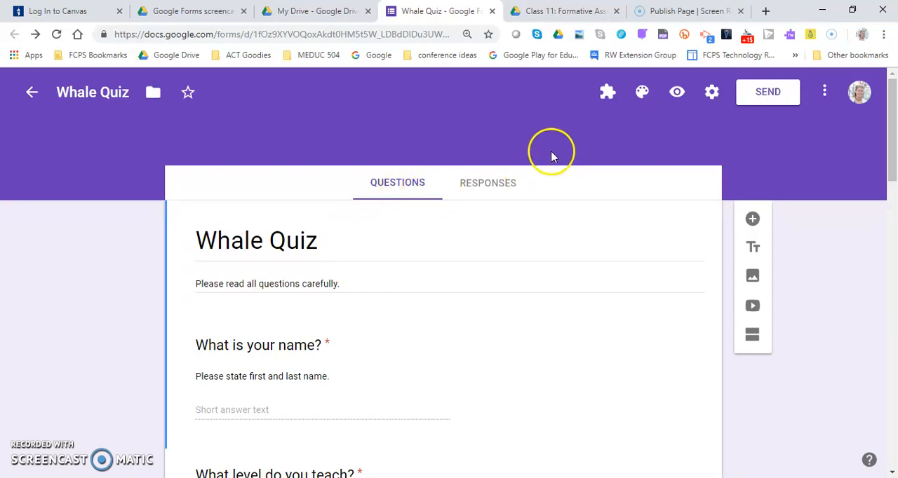
Close the Class 11 document and open a preview of the Whale Quiz form.
{"action": "left_click", "coordinate": [616, 11]}
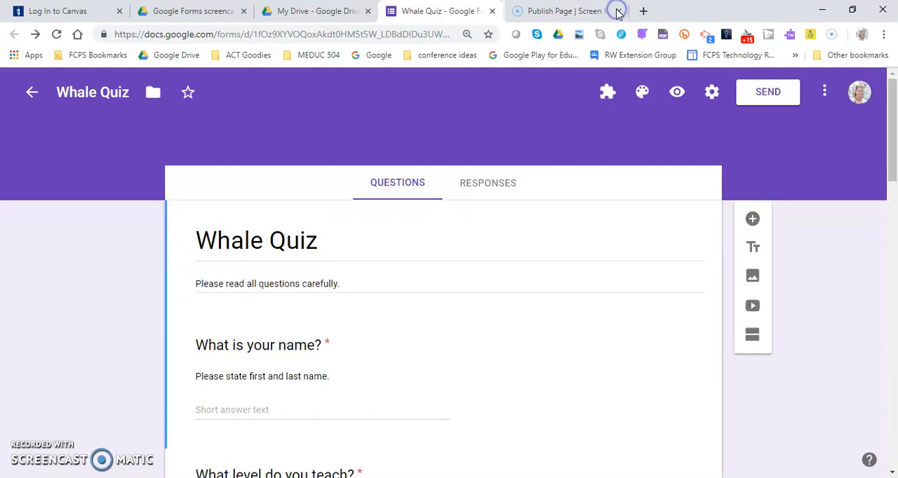
{"action": "left_click", "coordinate": [677, 93]}
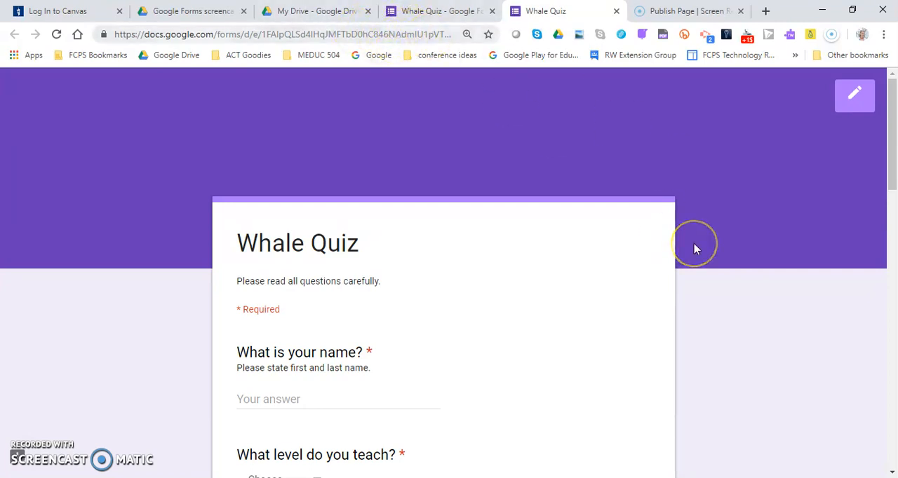
{"action": "scroll", "coordinate": [695, 249], "scroll_direction": "down", "scroll_amount": 1}
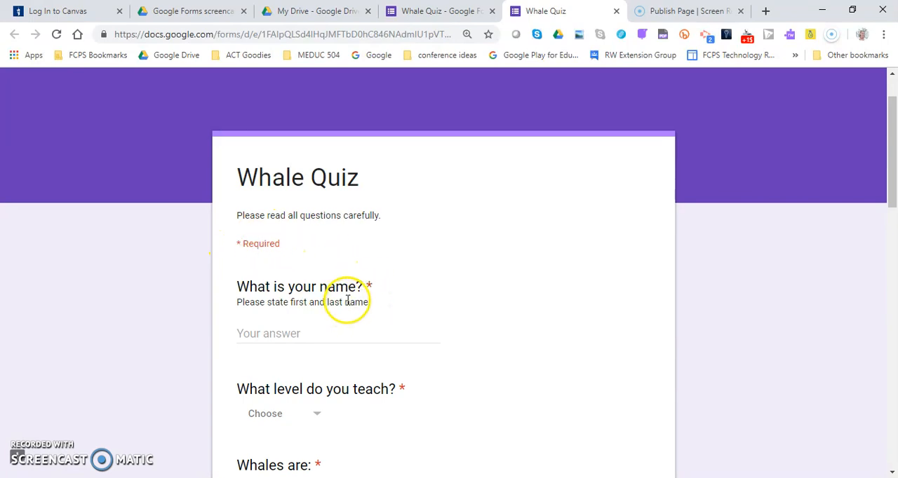
{"action": "scroll", "coordinate": [307, 337], "scroll_direction": "down", "scroll_amount": 2}
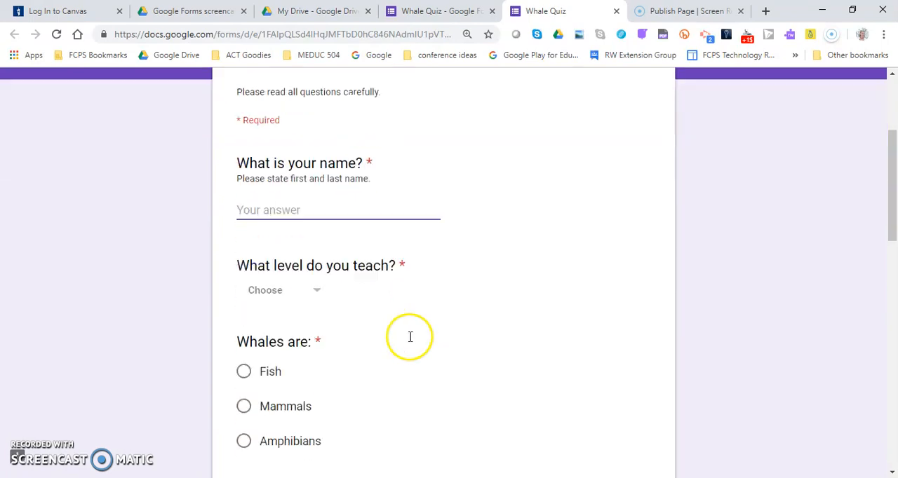
Enter the respondent's first name and last initials, and choose Elementary as the level taught.
{"action": "left_click", "coordinate": [314, 289]}
{"action": "left_click", "coordinate": [368, 220]}
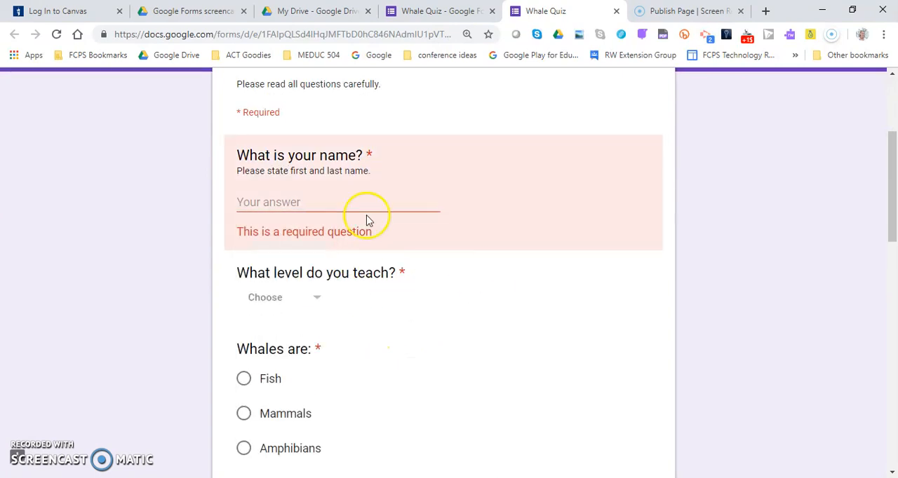
{"action": "left_click", "coordinate": [329, 203]}
{"action": "type", "text": "Amy BP"}
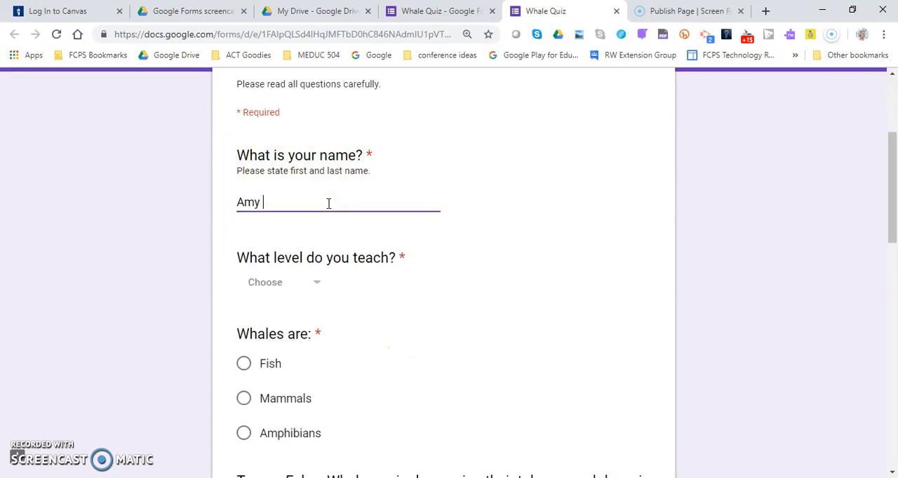
{"action": "left_click", "coordinate": [314, 282]}
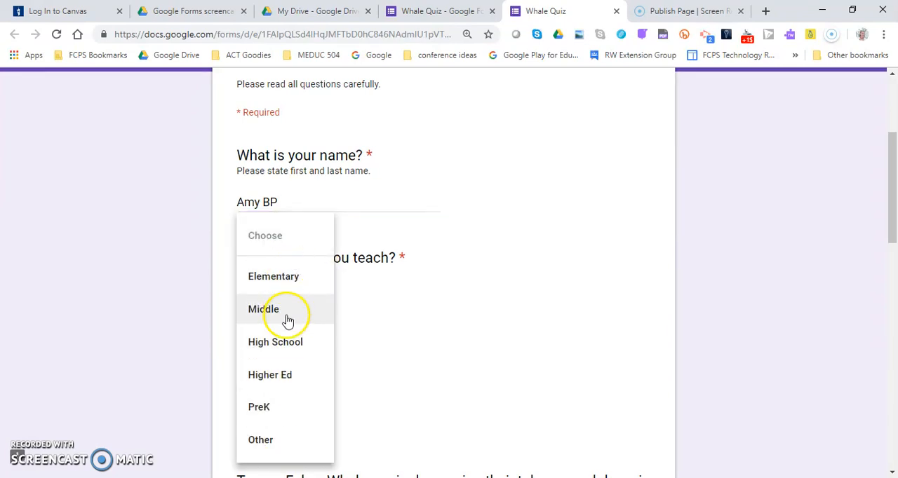
{"action": "left_click", "coordinate": [285, 279]}
Answer the "Whales are" question with Fish and mark the whale swimming statement as True.
{"action": "scroll", "coordinate": [391, 306], "scroll_direction": "down", "scroll_amount": 2}
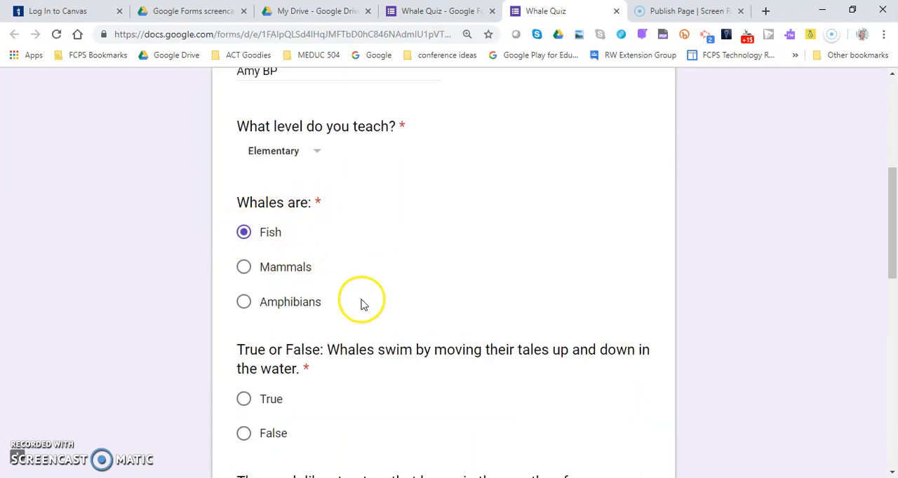
{"action": "left_click", "coordinate": [245, 271]}
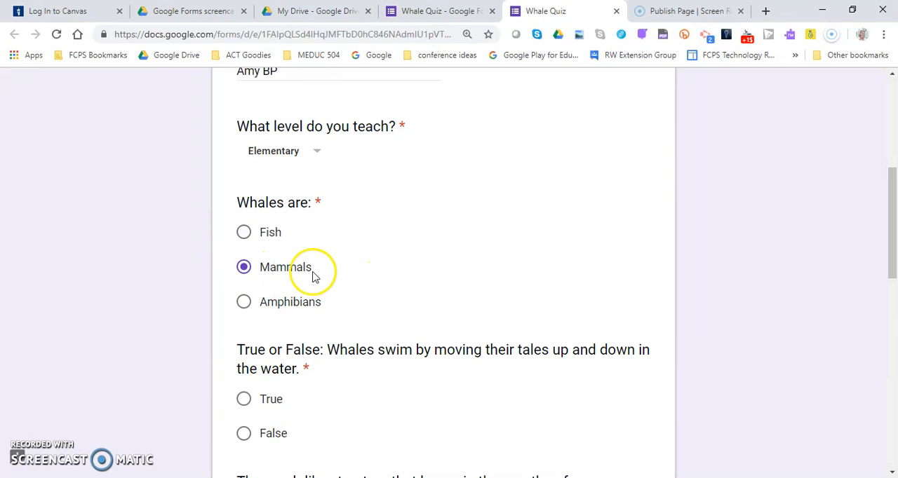
{"action": "left_click", "coordinate": [245, 235]}
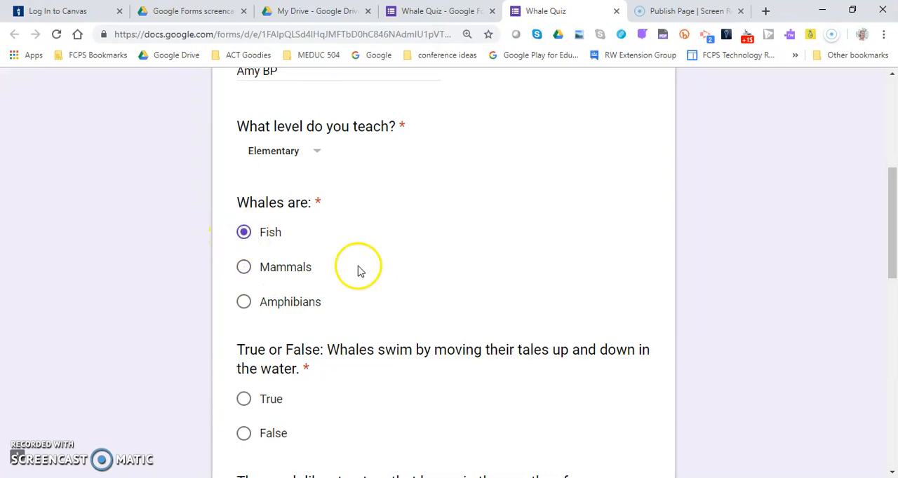
{"action": "scroll", "coordinate": [387, 369], "scroll_direction": "down", "scroll_amount": 1}
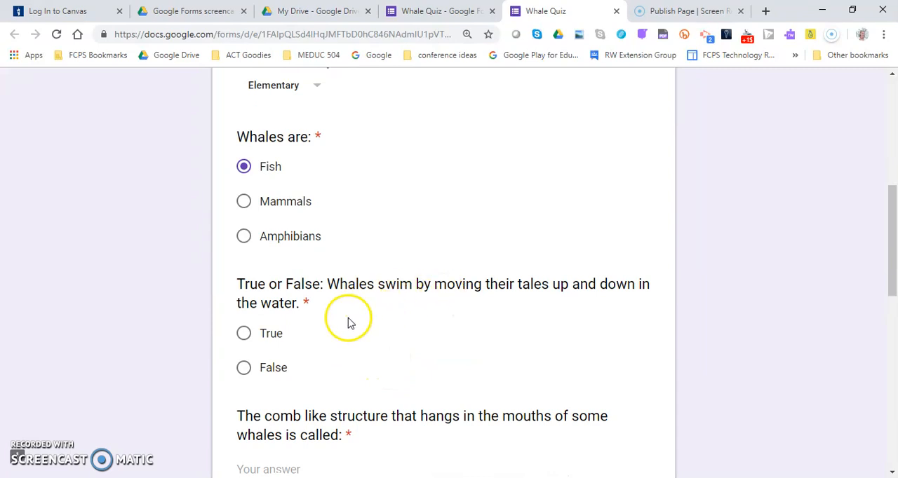
{"action": "left_click", "coordinate": [243, 334]}
Answer "baleen" for the comb-like mouth structure and check blue, orca and dolphin as whales.
{"action": "scroll", "coordinate": [365, 361], "scroll_direction": "down", "scroll_amount": 1}
{"action": "scroll", "coordinate": [364, 361], "scroll_direction": "down", "scroll_amount": 1}
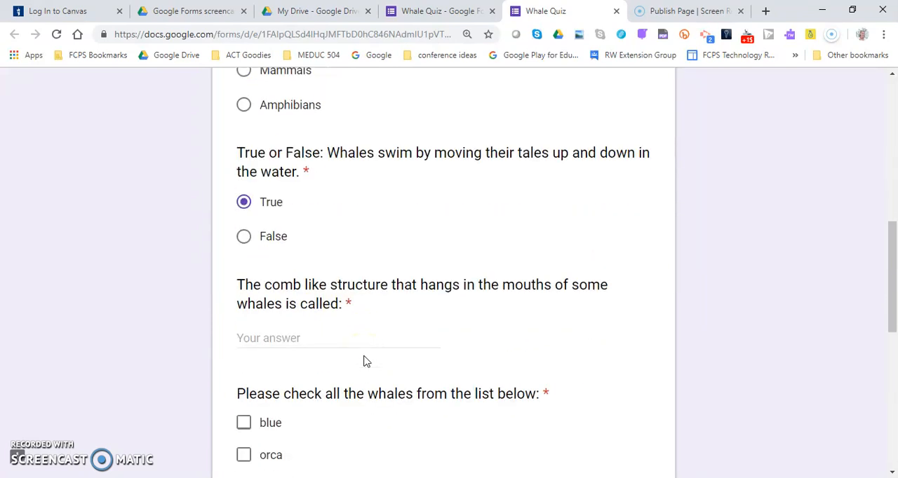
{"action": "left_click", "coordinate": [372, 341]}
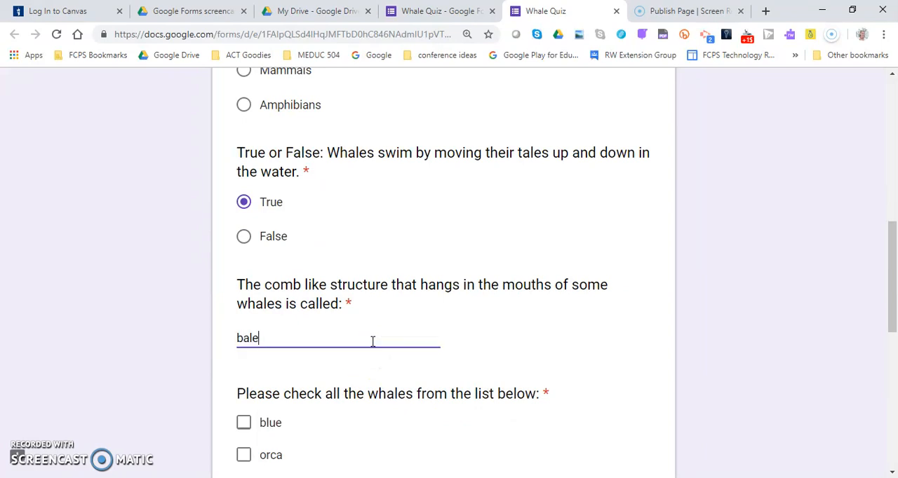
{"action": "scroll", "coordinate": [251, 307], "scroll_direction": "down", "scroll_amount": 2}
{"action": "left_click", "coordinate": [247, 293]}
{"action": "left_click", "coordinate": [244, 330]}
{"action": "left_click", "coordinate": [242, 356]}
Rate the quiz's difficulty as 3 and submit the response with "What is a frog" as the point needing clarification.
{"action": "scroll", "coordinate": [399, 364], "scroll_direction": "down", "scroll_amount": 2}
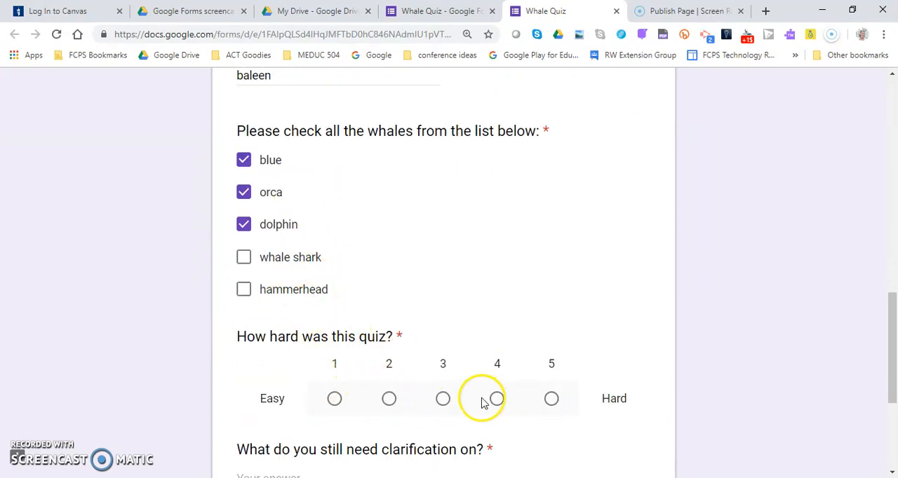
{"action": "left_click", "coordinate": [444, 400]}
{"action": "scroll", "coordinate": [476, 391], "scroll_direction": "down", "scroll_amount": 2}
{"action": "left_click", "coordinate": [378, 352]}
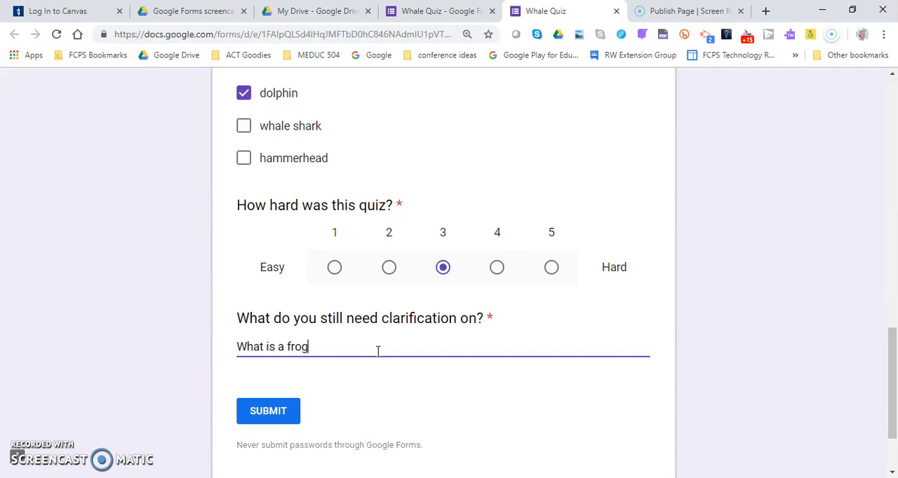
{"action": "left_click", "coordinate": [264, 413]}
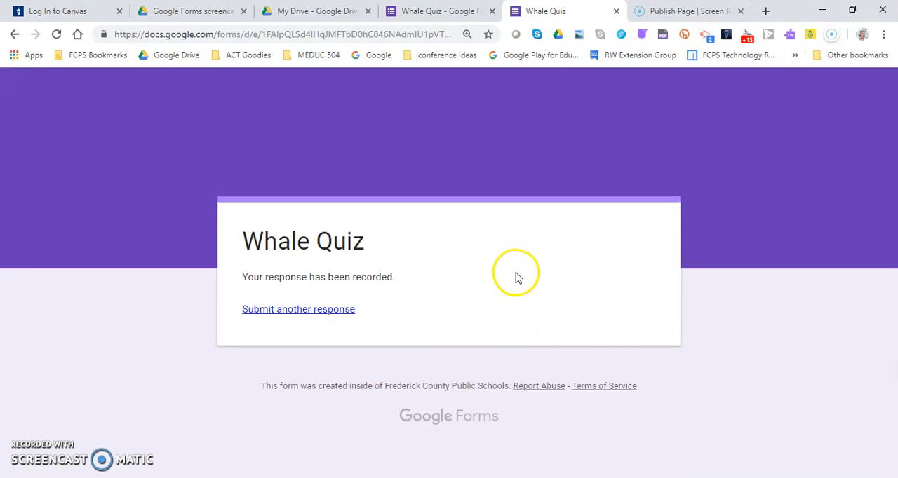
Return to the Whale Quiz editor and close the form's preview.
{"action": "left_click", "coordinate": [457, 10]}
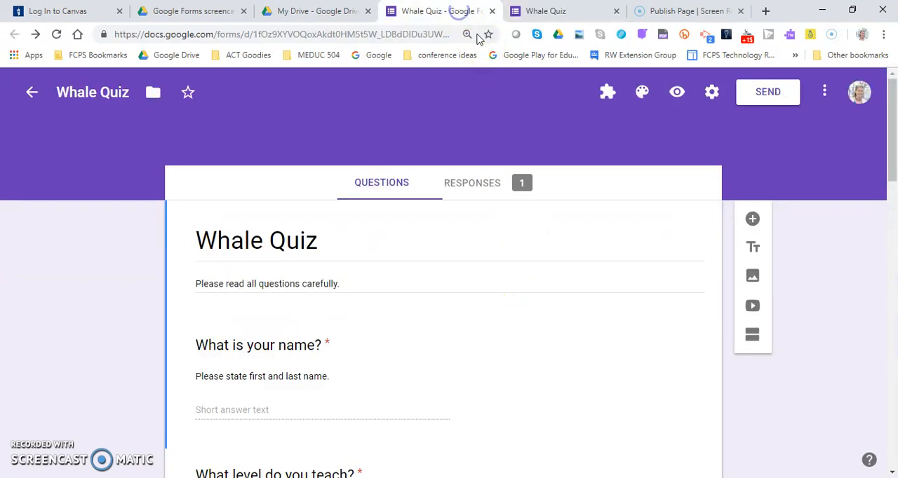
{"action": "left_click", "coordinate": [616, 11]}
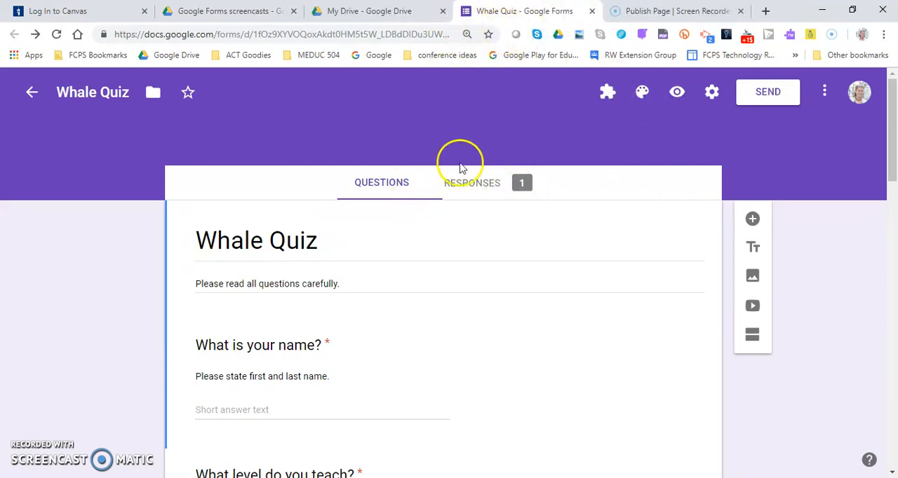
{"action": "left_click", "coordinate": [676, 93]}
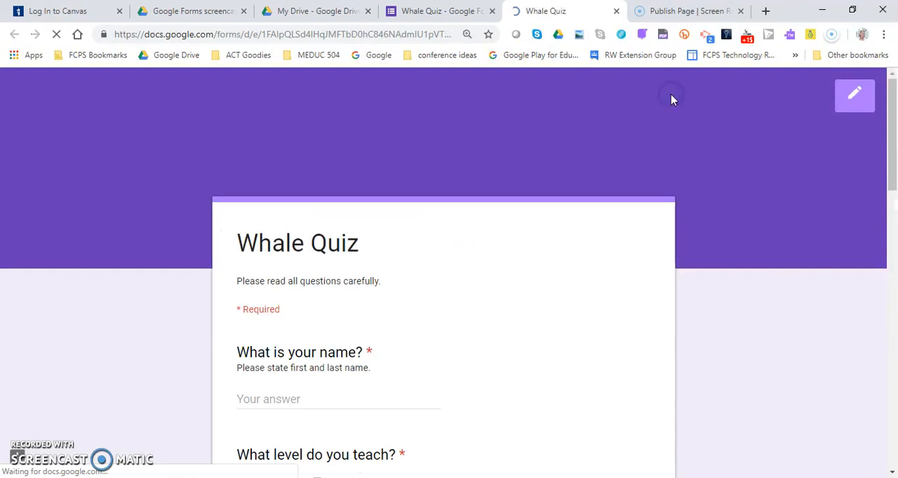
{"action": "left_click", "coordinate": [615, 12]}
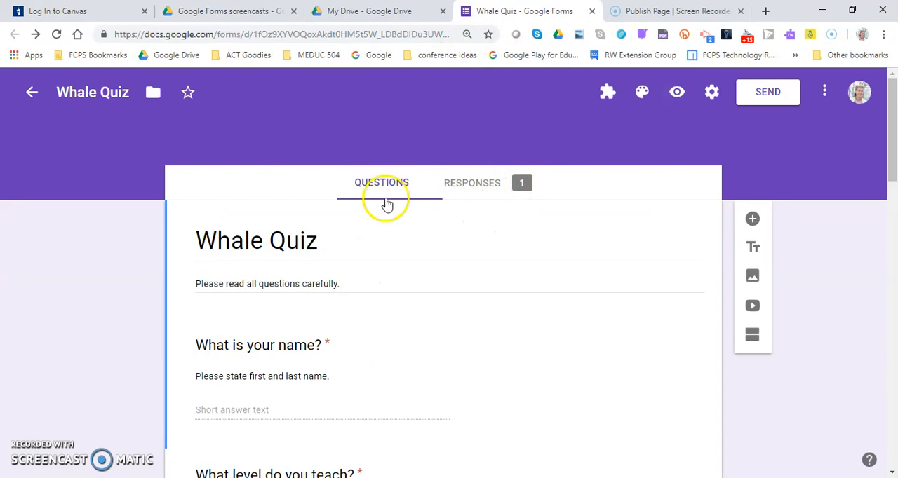
Examine the summary of the Whale Quiz responses, including the written answers and charts for each question.
{"action": "left_click", "coordinate": [476, 194]}
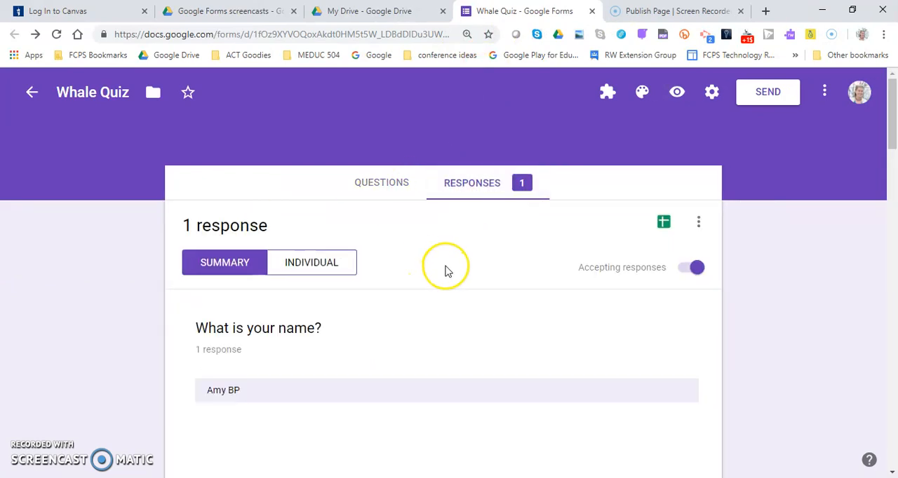
{"action": "scroll", "coordinate": [448, 272], "scroll_direction": "down", "scroll_amount": 3}
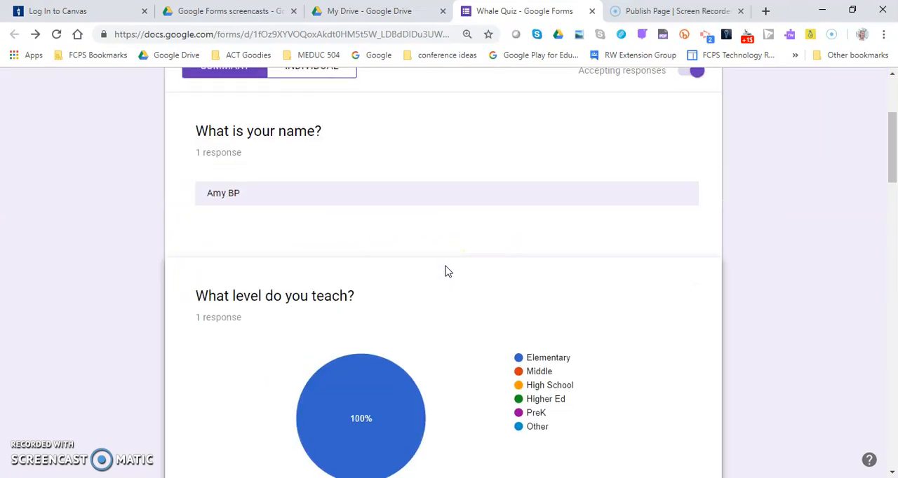
{"action": "scroll", "coordinate": [446, 271], "scroll_direction": "up", "scroll_amount": 2}
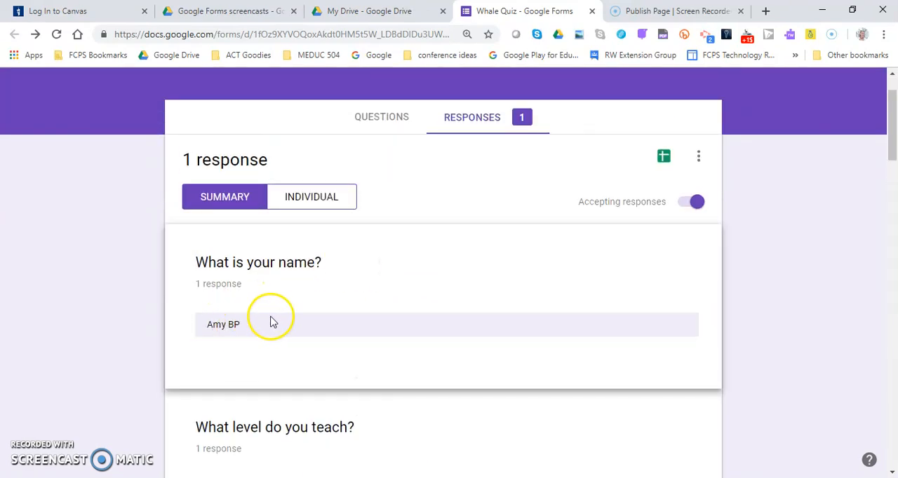
{"action": "scroll", "coordinate": [272, 321], "scroll_direction": "down", "scroll_amount": 3}
{"action": "scroll", "coordinate": [336, 309], "scroll_direction": "up", "scroll_amount": 2}
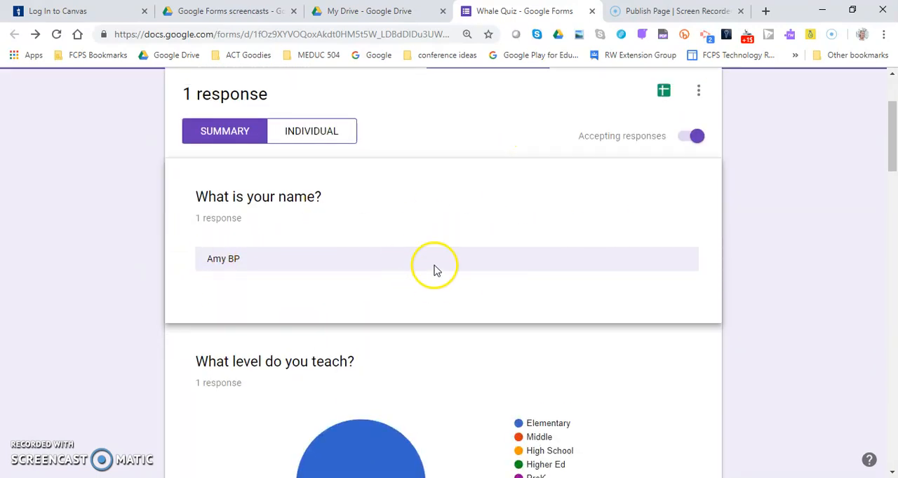
{"action": "scroll", "coordinate": [297, 237], "scroll_direction": "down", "scroll_amount": 3}
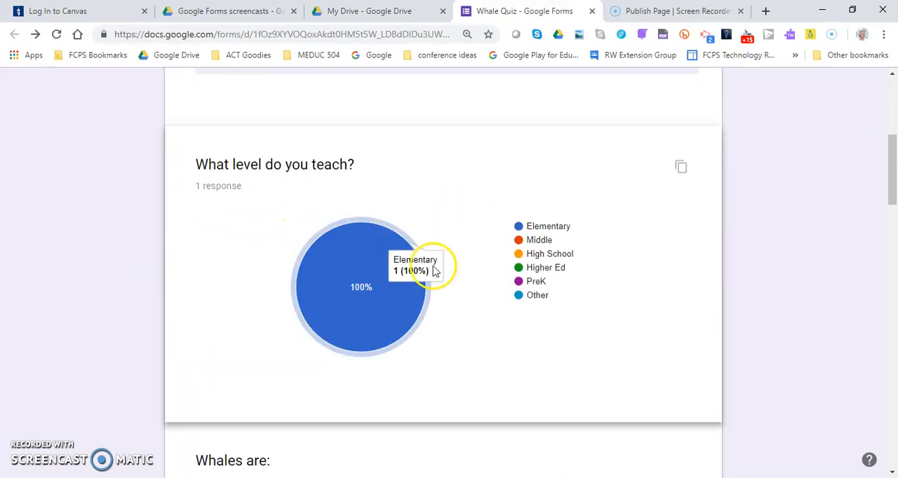
{"action": "scroll", "coordinate": [393, 297], "scroll_direction": "down", "scroll_amount": 3}
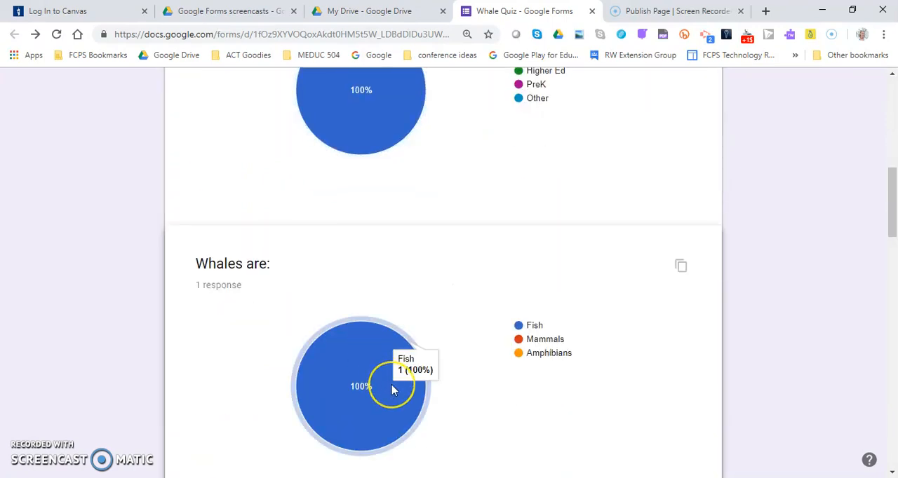
{"action": "scroll", "coordinate": [394, 391], "scroll_direction": "down", "scroll_amount": 4}
{"action": "scroll", "coordinate": [392, 391], "scroll_direction": "down", "scroll_amount": 3}
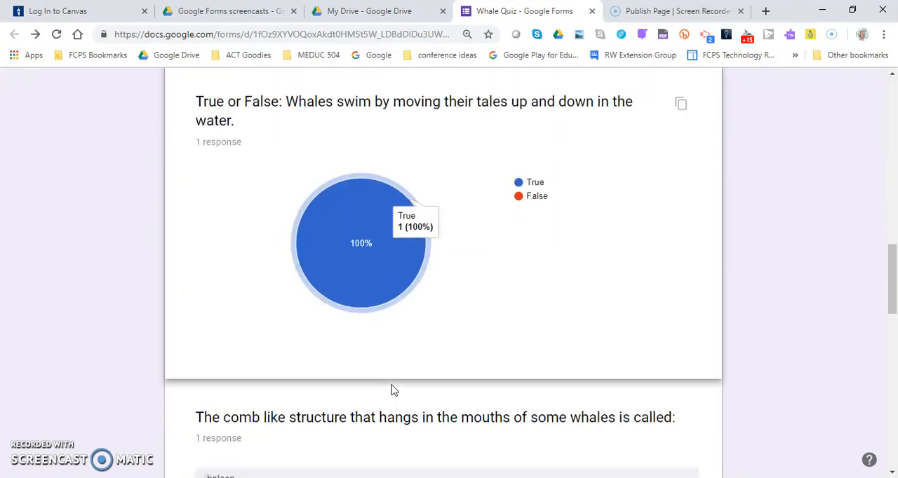
{"action": "scroll", "coordinate": [424, 253], "scroll_direction": "down", "scroll_amount": 7}
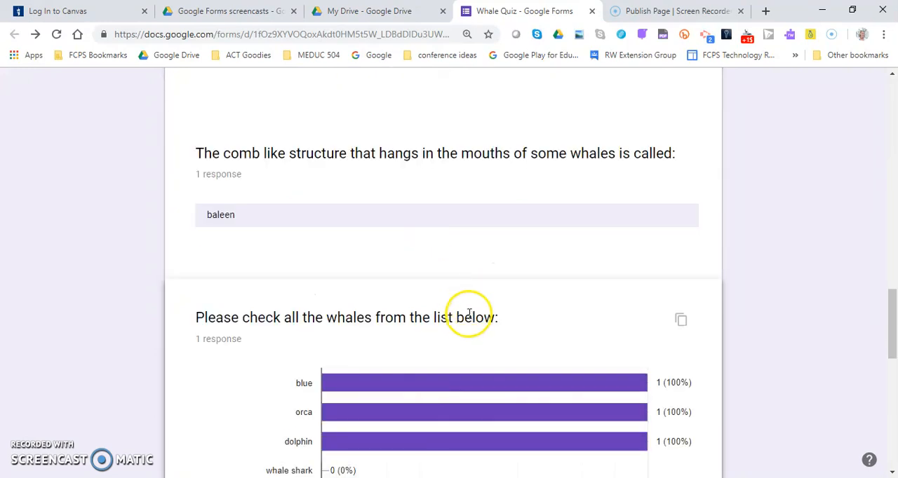
{"action": "scroll", "coordinate": [470, 322], "scroll_direction": "down", "scroll_amount": 4}
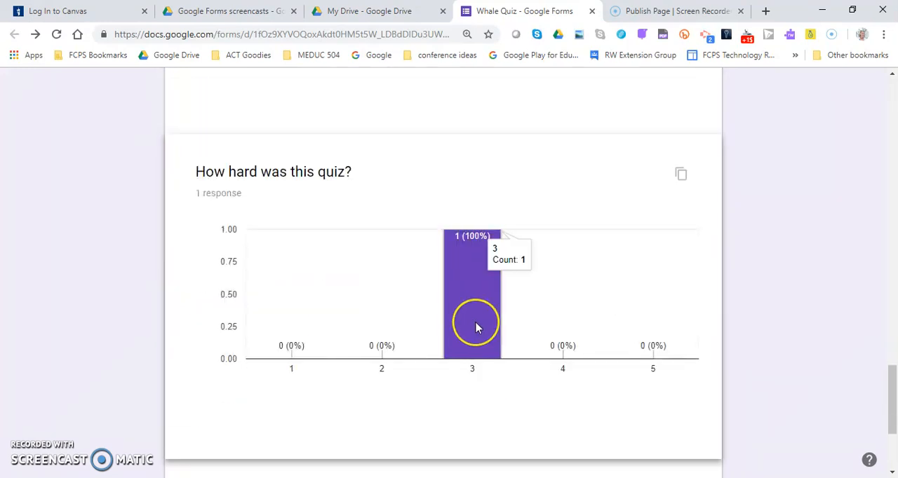
{"action": "scroll", "coordinate": [476, 328], "scroll_direction": "down", "scroll_amount": 3}
{"action": "scroll", "coordinate": [476, 326], "scroll_direction": "up", "scroll_amount": 13}
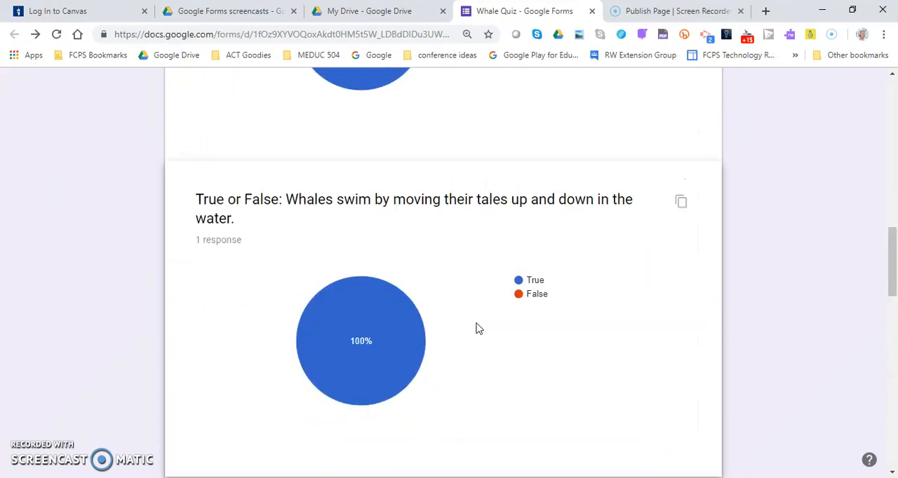
{"action": "scroll", "coordinate": [476, 327], "scroll_direction": "up", "scroll_amount": 15}
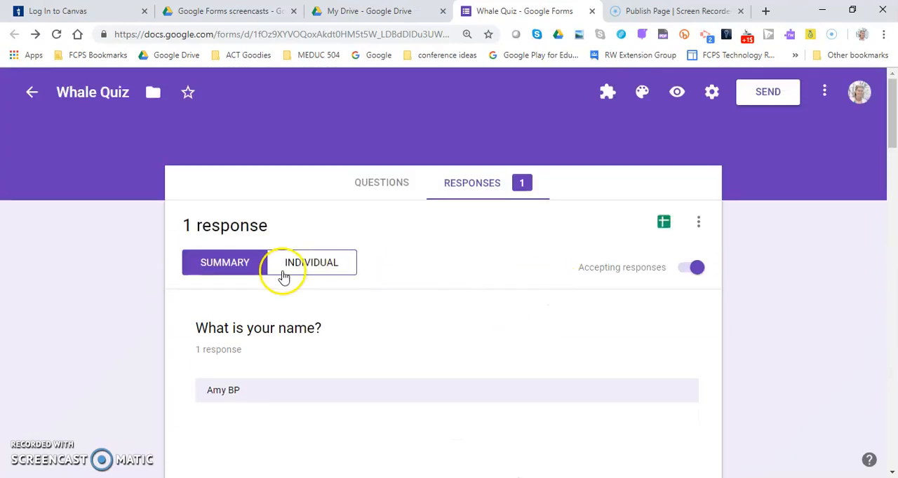
Examine the individual view of the submitted Whale Quiz response, from the name answer through the clarification question.
{"action": "left_click", "coordinate": [320, 265]}
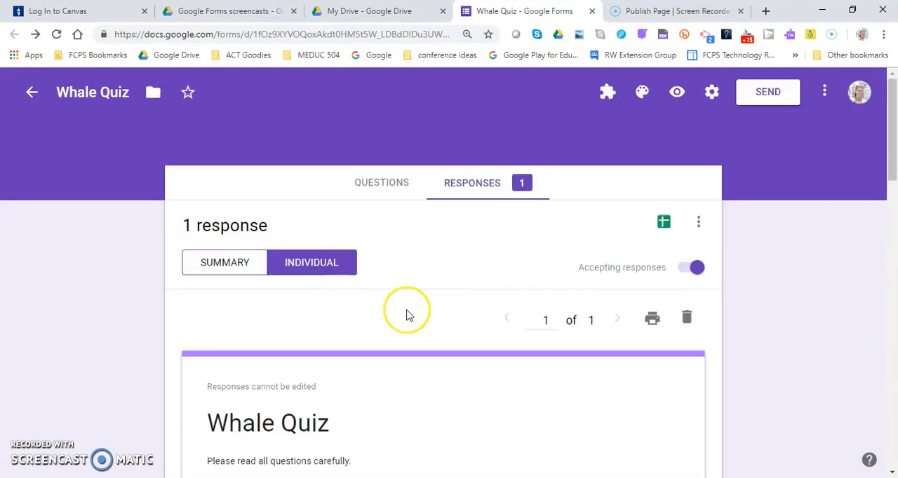
{"action": "scroll", "coordinate": [409, 316], "scroll_direction": "down", "scroll_amount": 2}
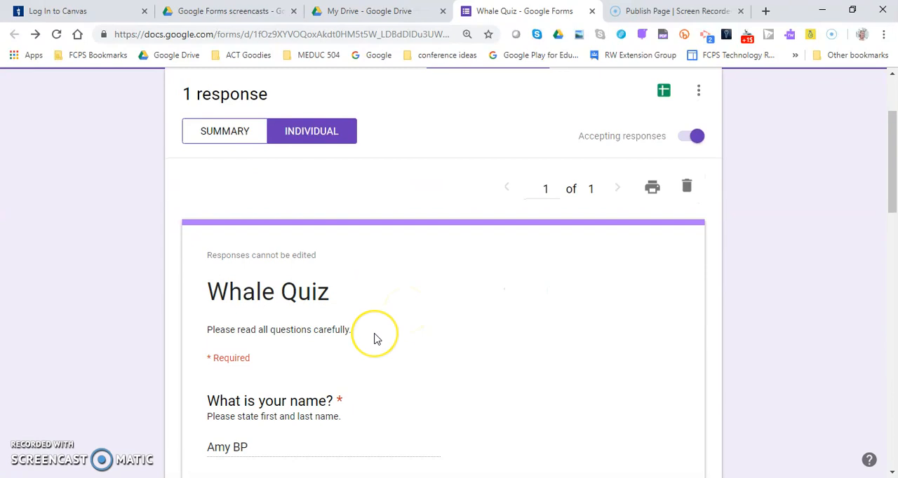
{"action": "scroll", "coordinate": [374, 338], "scroll_direction": "down", "scroll_amount": 3}
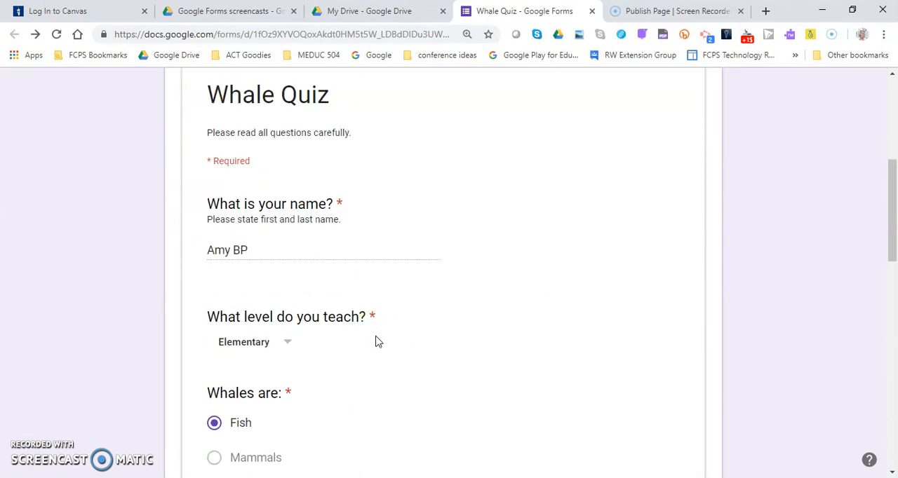
{"action": "scroll", "coordinate": [375, 342], "scroll_direction": "down", "scroll_amount": 3}
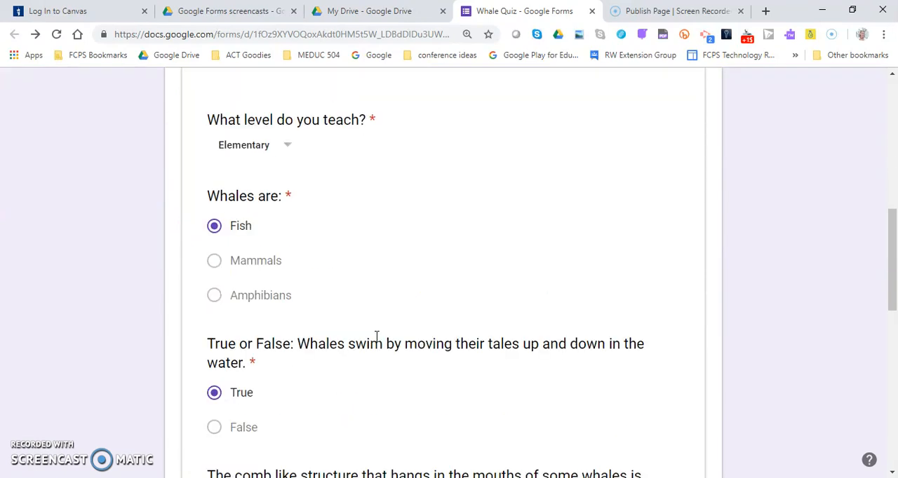
{"action": "scroll", "coordinate": [375, 342], "scroll_direction": "down", "scroll_amount": 3}
{"action": "scroll", "coordinate": [375, 341], "scroll_direction": "down", "scroll_amount": 5}
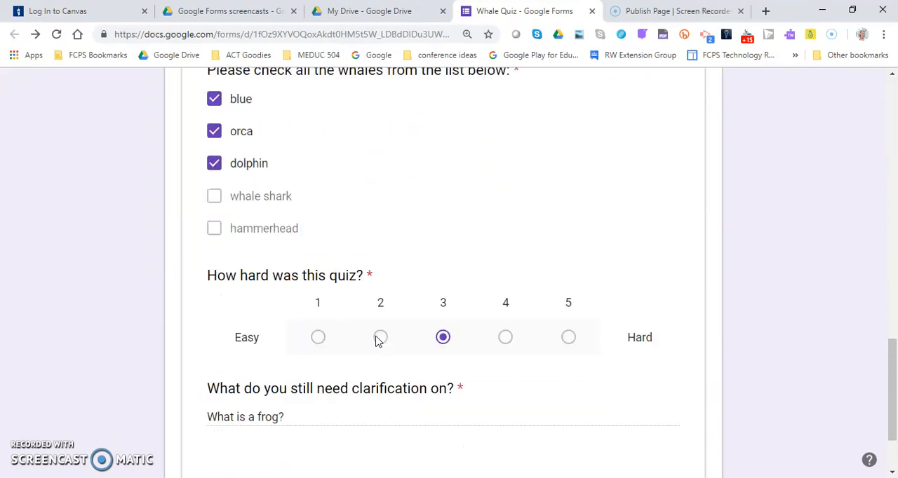
{"action": "scroll", "coordinate": [376, 341], "scroll_direction": "up", "scroll_amount": 15}
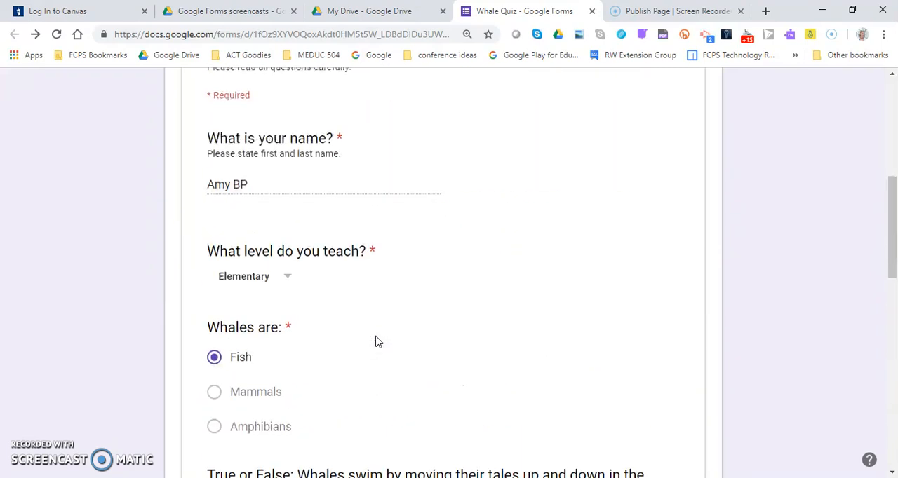
{"action": "left_click", "coordinate": [354, 340]}
{"action": "scroll", "coordinate": [354, 341], "scroll_direction": "down", "scroll_amount": 2}
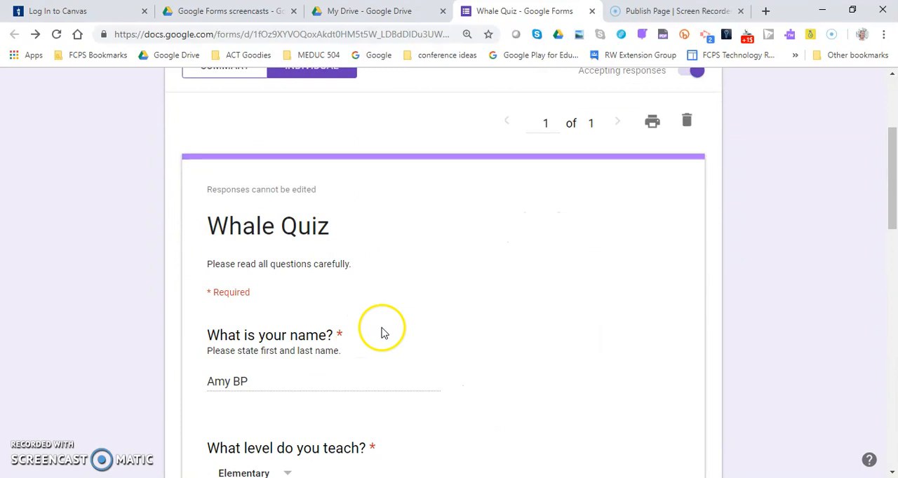
{"action": "scroll", "coordinate": [617, 200], "scroll_direction": "up", "scroll_amount": 2}
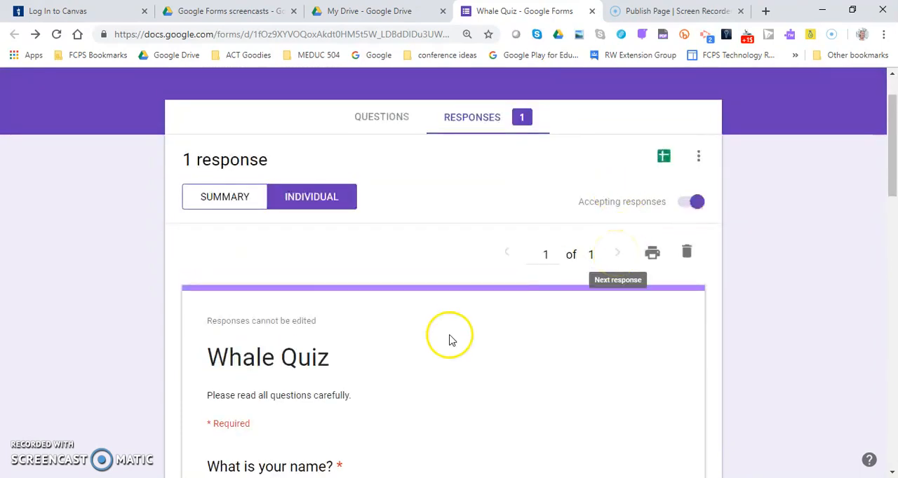
{"action": "scroll", "coordinate": [454, 351], "scroll_direction": "down", "scroll_amount": 3}
{"action": "scroll", "coordinate": [457, 369], "scroll_direction": "up", "scroll_amount": 3}
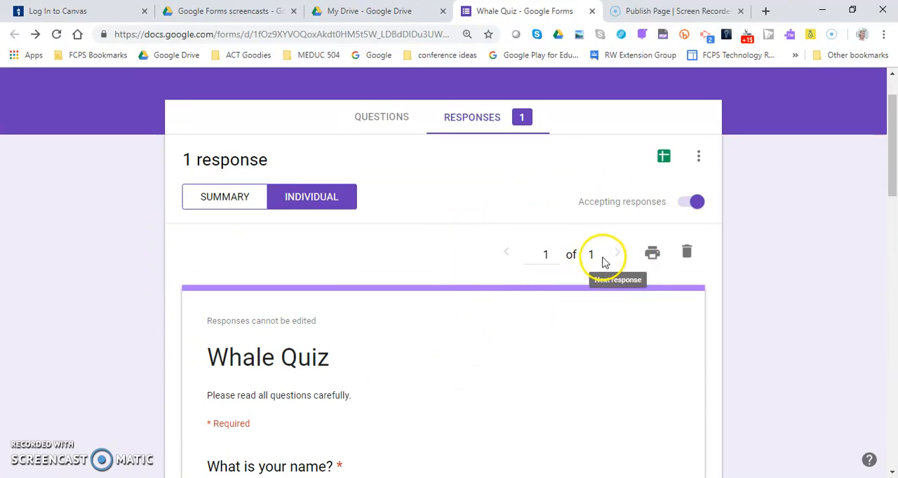
Send the form responses to a new spreadsheet named "Whale Quiz (Responses)" and look over the recorded answers.
{"action": "left_click", "coordinate": [664, 158]}
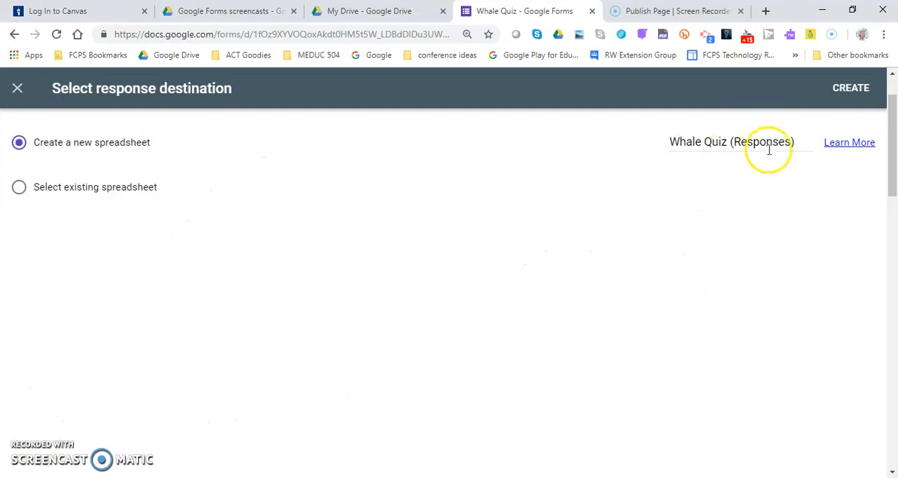
{"action": "left_click", "coordinate": [849, 89]}
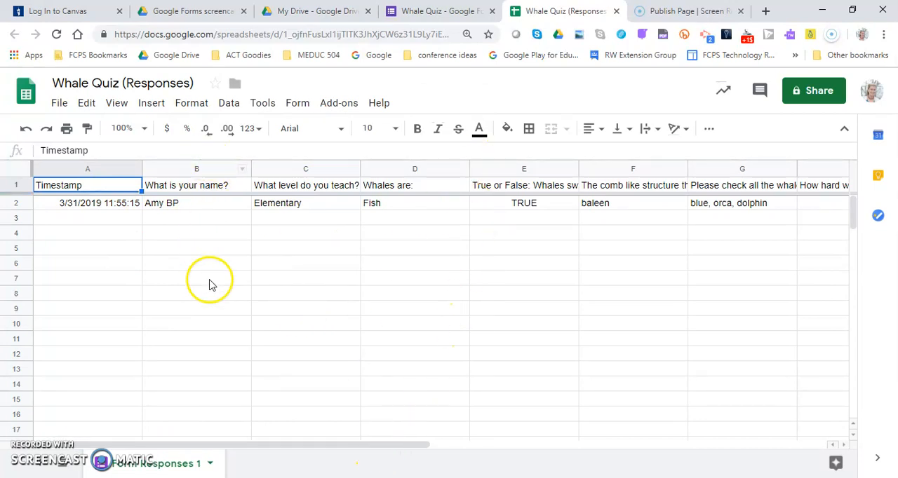
{"action": "left_click_drag", "start_coordinate": [211, 287], "coordinate": [211, 309]}
{"action": "mouse_move", "coordinate": [341, 446]}
{"action": "left_mouse_down"}
{"action": "mouse_move", "coordinate": [513, 457]}
{"action": "mouse_move", "coordinate": [335, 440]}
{"action": "left_mouse_up"}
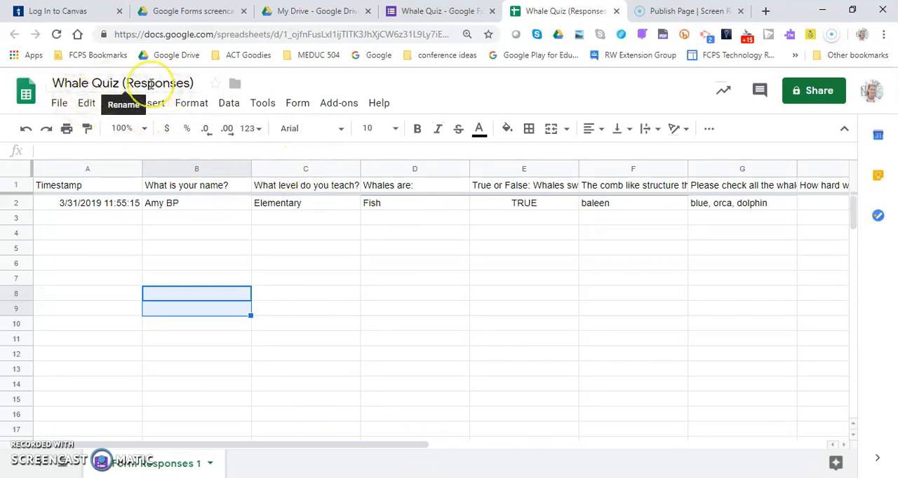
Switch to Google Drive and show the recent files as a grid to locate the quiz and its response spreadsheet.
{"action": "left_click", "coordinate": [182, 14]}
{"action": "left_click", "coordinate": [63, 179]}
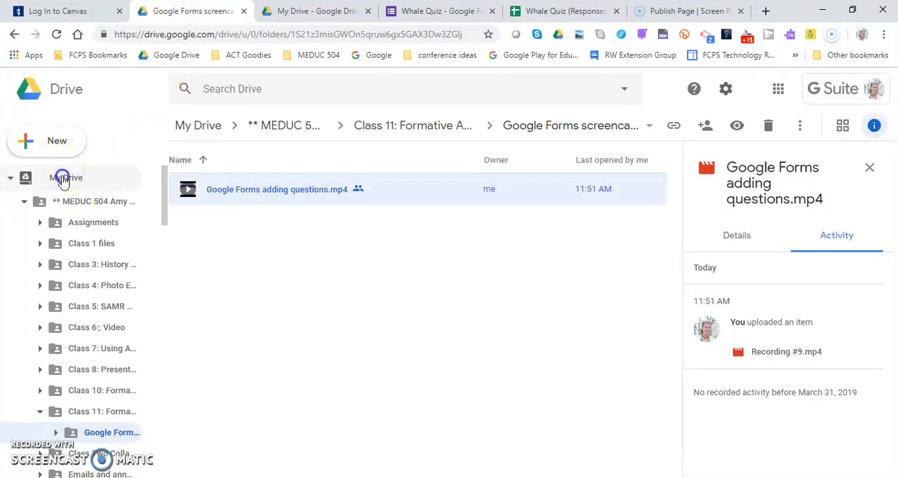
{"action": "left_click", "coordinate": [163, 190]}
{"action": "left_click_drag", "start_coordinate": [163, 189], "coordinate": [145, 438]}
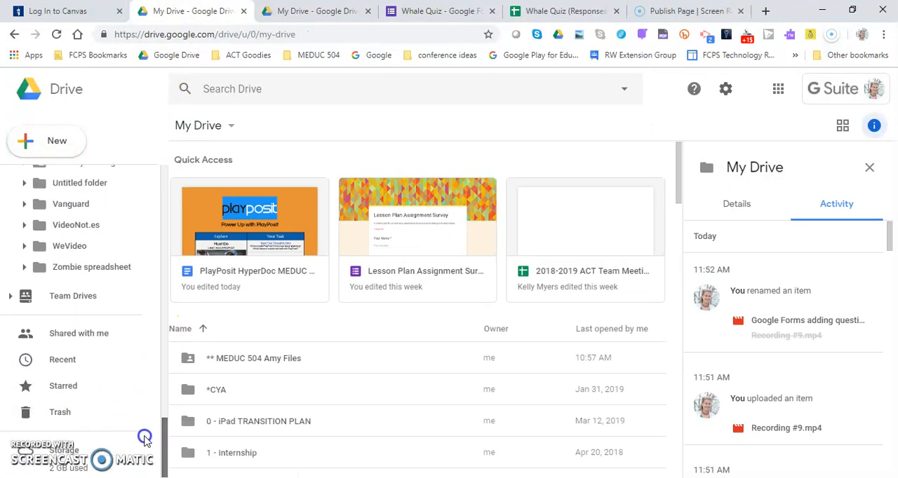
{"action": "left_click", "coordinate": [85, 364]}
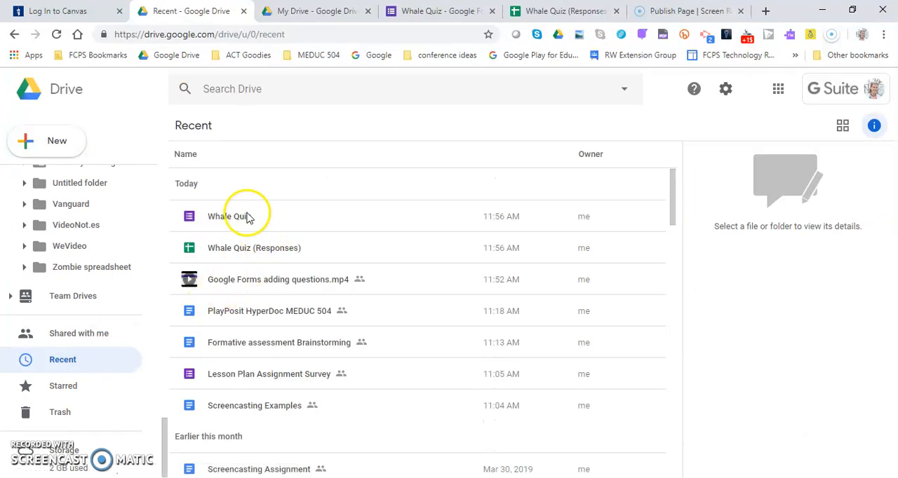
{"action": "left_click", "coordinate": [842, 125]}
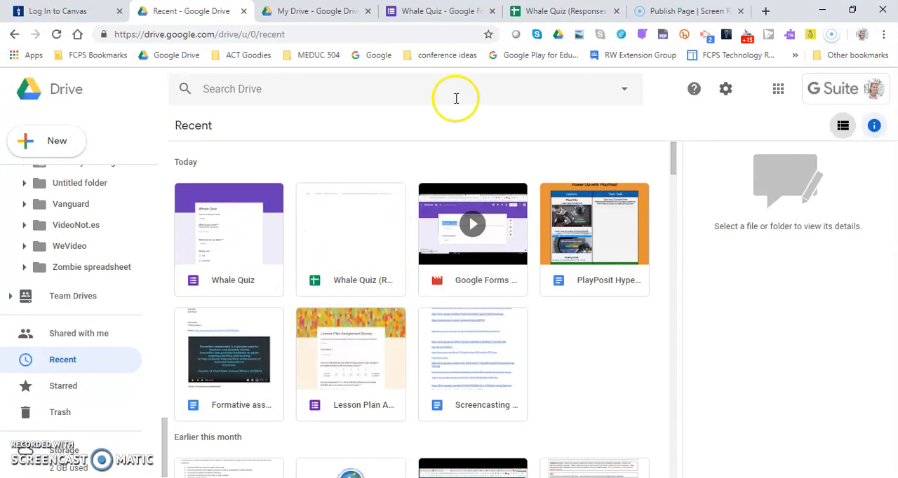
Return to the Whale Quiz form's questions and set the theme color to Blue #4285f4.
{"action": "left_click", "coordinate": [455, 14]}
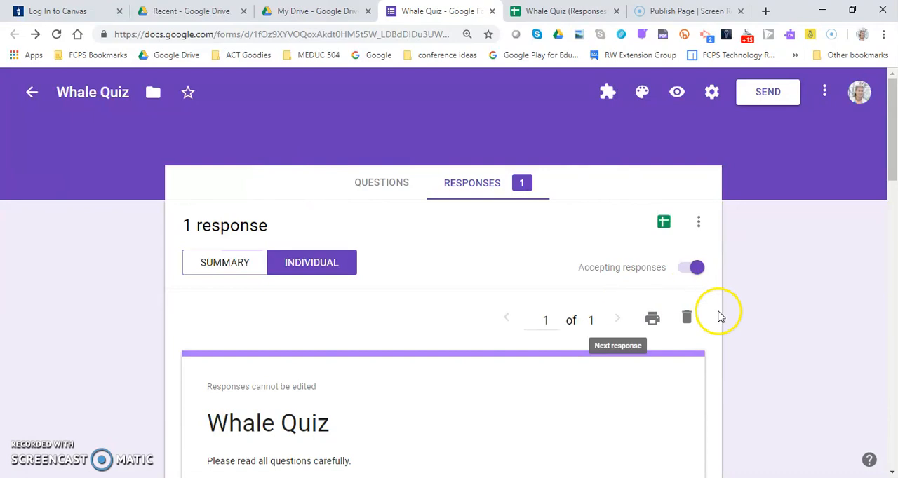
{"action": "left_click", "coordinate": [393, 187]}
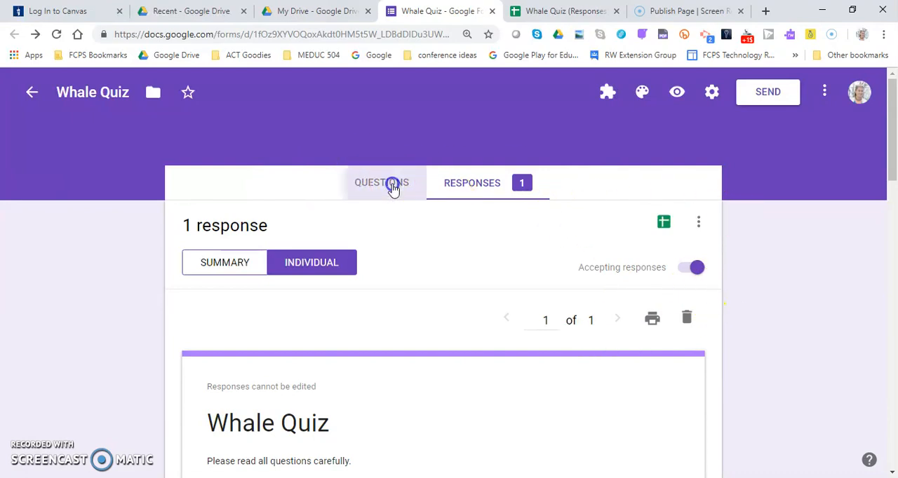
{"action": "left_click", "coordinate": [641, 96]}
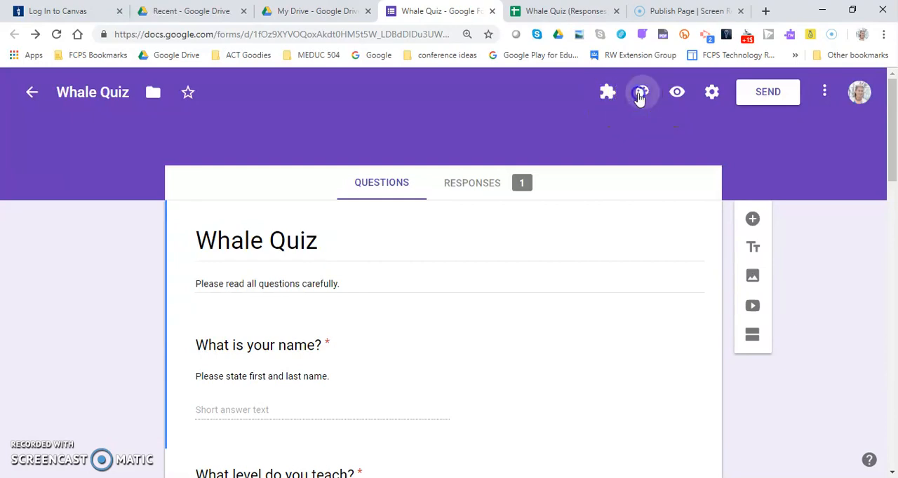
{"action": "left_click", "coordinate": [815, 260]}
{"action": "left_click", "coordinate": [816, 237]}
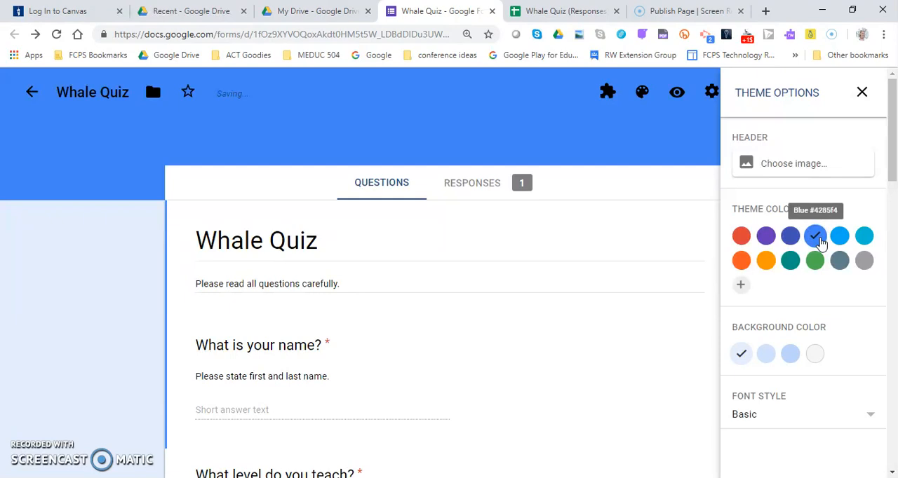
{"action": "left_click", "coordinate": [841, 238]}
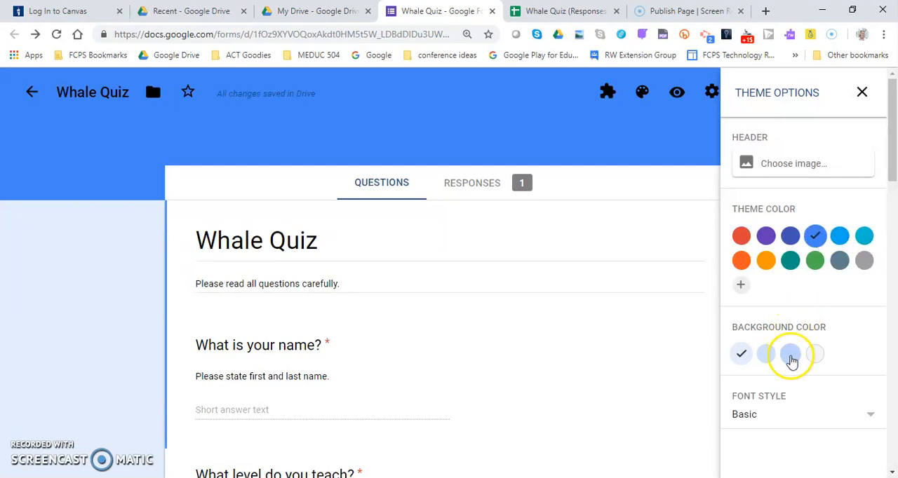
Try the darker, medium and gray background colors on the form, returning to the lightest blue shade.
{"action": "left_click", "coordinate": [791, 353]}
{"action": "left_click", "coordinate": [765, 354]}
{"action": "left_click", "coordinate": [815, 355]}
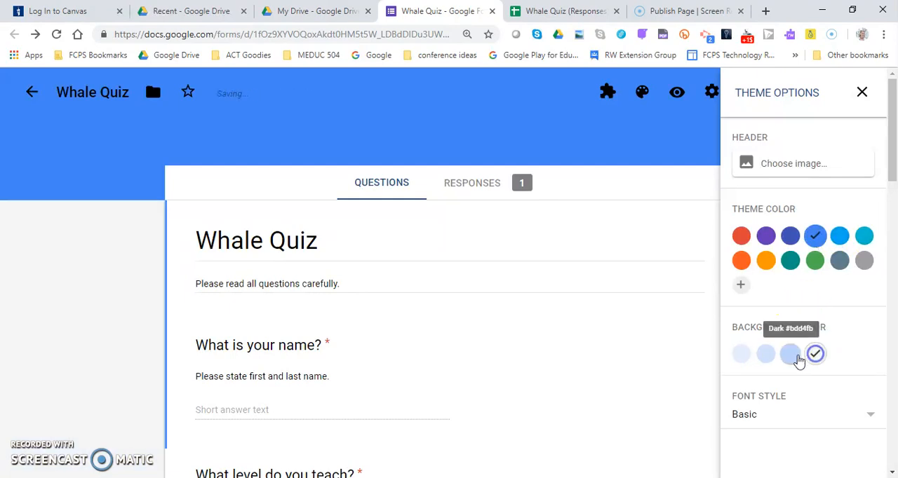
{"action": "left_click", "coordinate": [791, 354]}
{"action": "left_click", "coordinate": [765, 354]}
{"action": "left_click", "coordinate": [741, 355]}
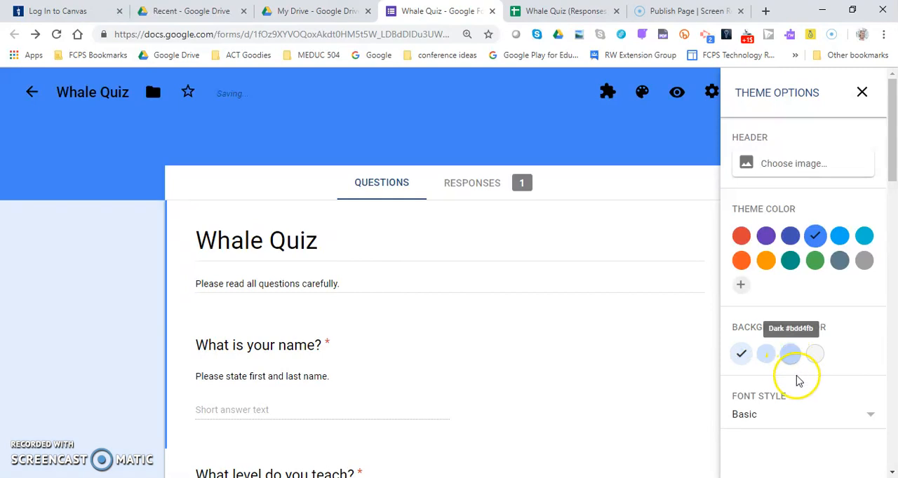
Try the Decorative font style, restore Basic, and open the custom theme color picker without adding a color.
{"action": "left_click", "coordinate": [774, 419]}
{"action": "left_click", "coordinate": [777, 405]}
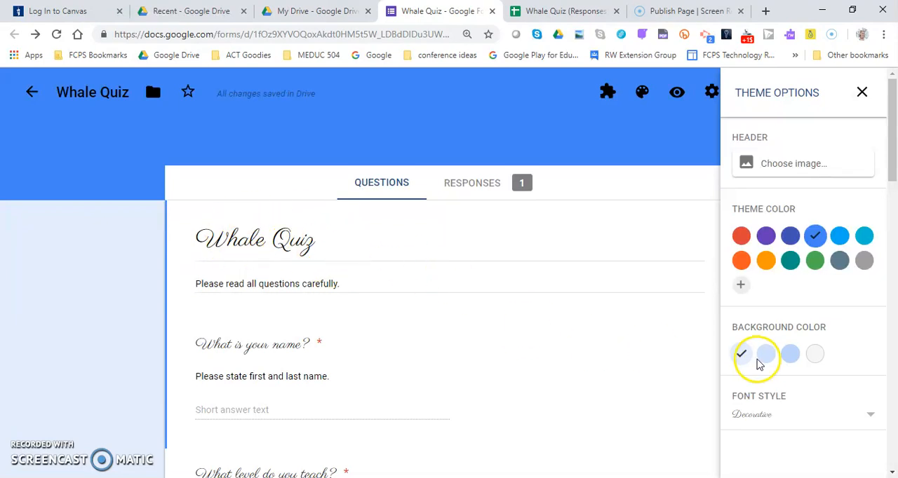
{"action": "left_click", "coordinate": [782, 414]}
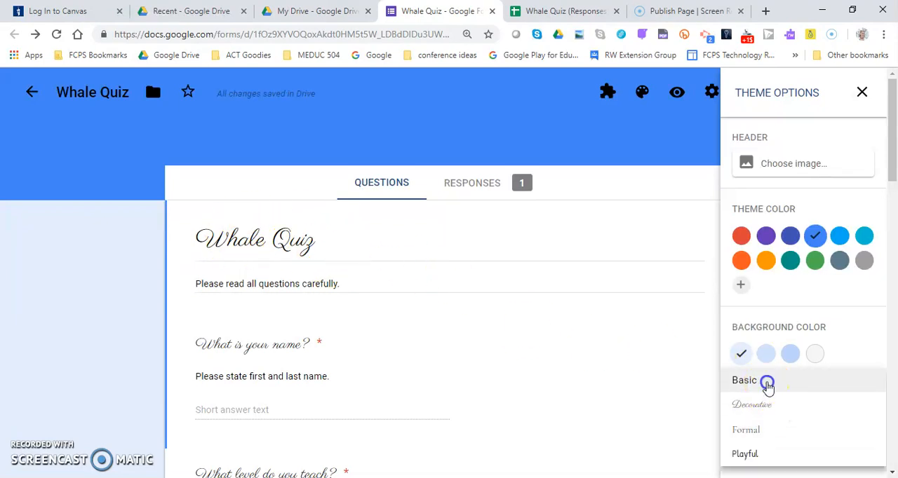
{"action": "left_click", "coordinate": [766, 383]}
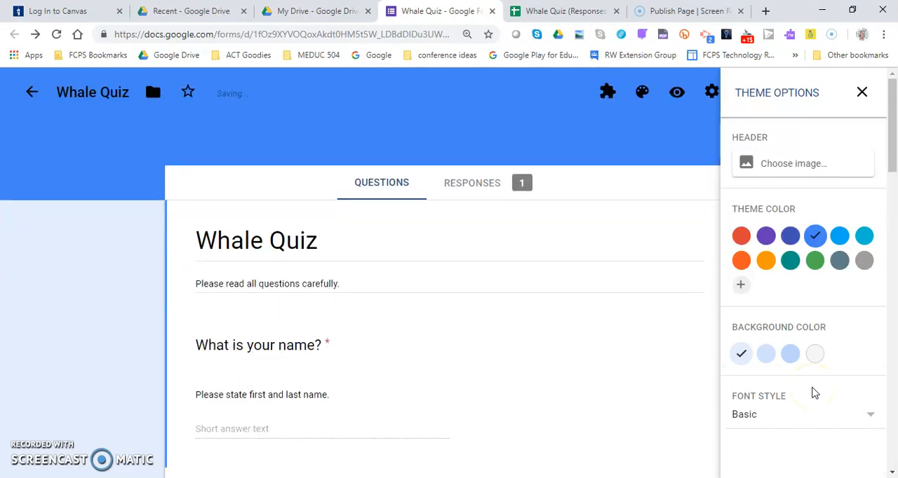
{"action": "left_click", "coordinate": [742, 288]}
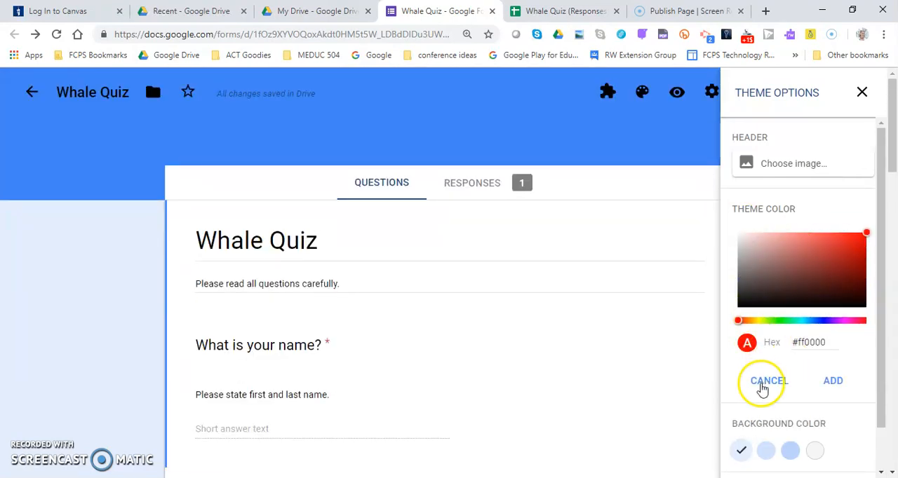
{"action": "left_click", "coordinate": [771, 390]}
Open the header image choices and examine the Travel images and the photo upload option.
{"action": "left_click", "coordinate": [795, 166]}
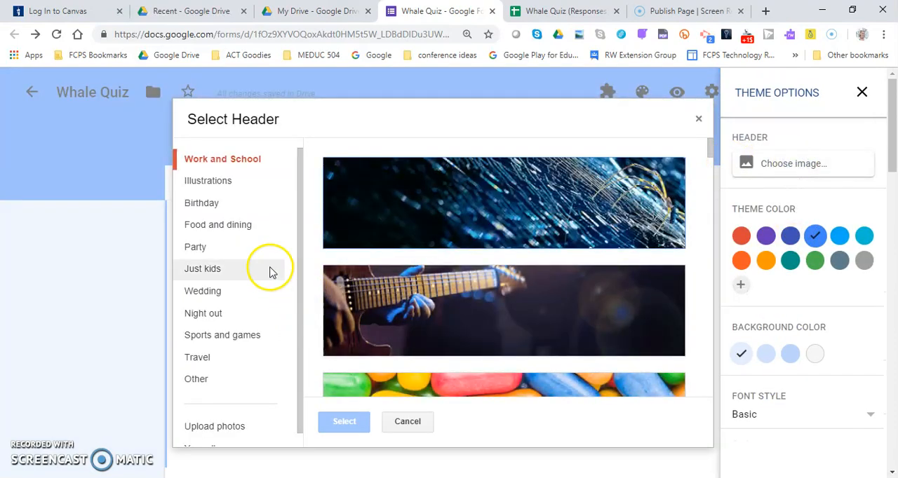
{"action": "left_click", "coordinate": [217, 357]}
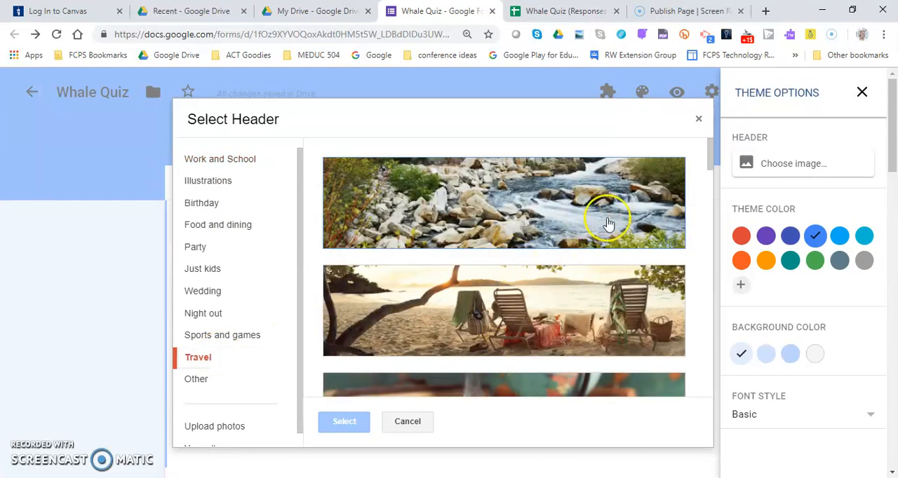
{"action": "scroll", "coordinate": [599, 284], "scroll_direction": "down", "scroll_amount": 7}
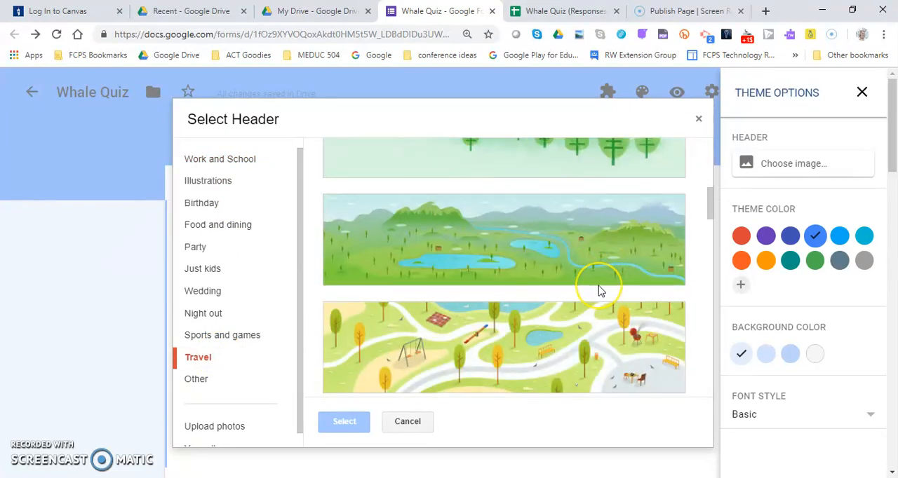
{"action": "scroll", "coordinate": [600, 291], "scroll_direction": "down", "scroll_amount": 2}
{"action": "scroll", "coordinate": [600, 292], "scroll_direction": "down", "scroll_amount": 3}
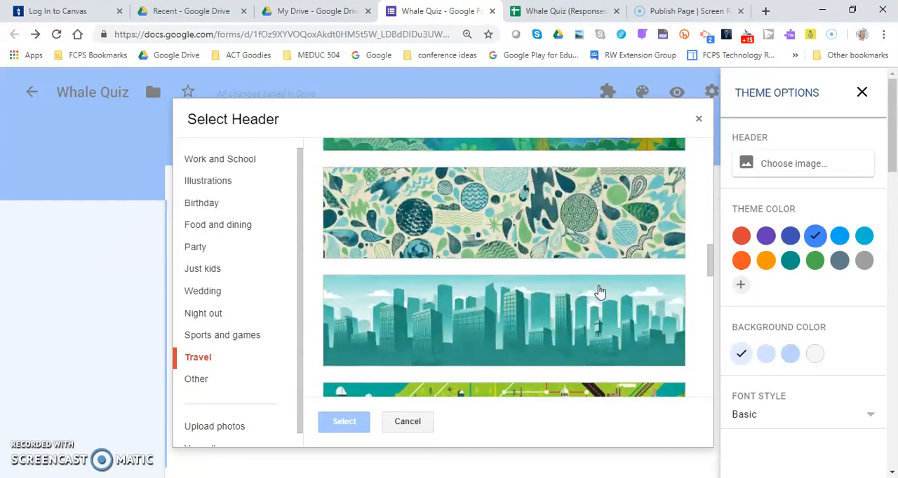
{"action": "scroll", "coordinate": [600, 291], "scroll_direction": "down", "scroll_amount": 4}
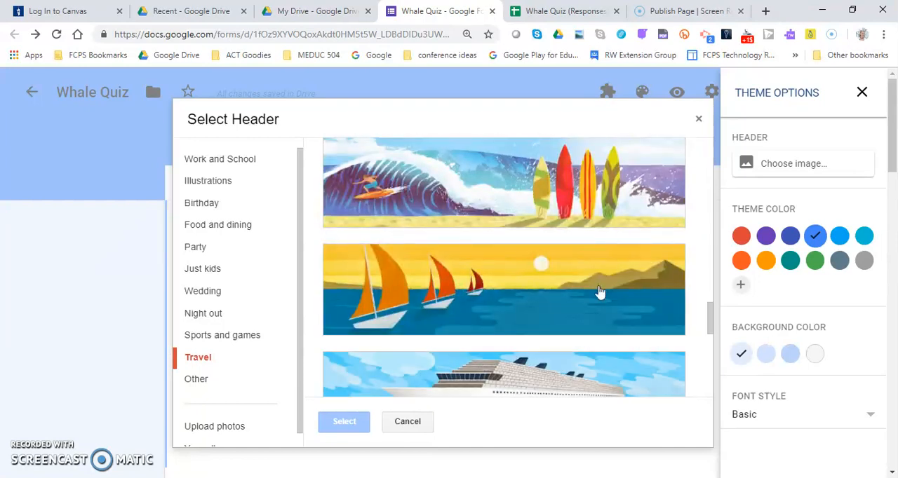
{"action": "left_click", "coordinate": [222, 429]}
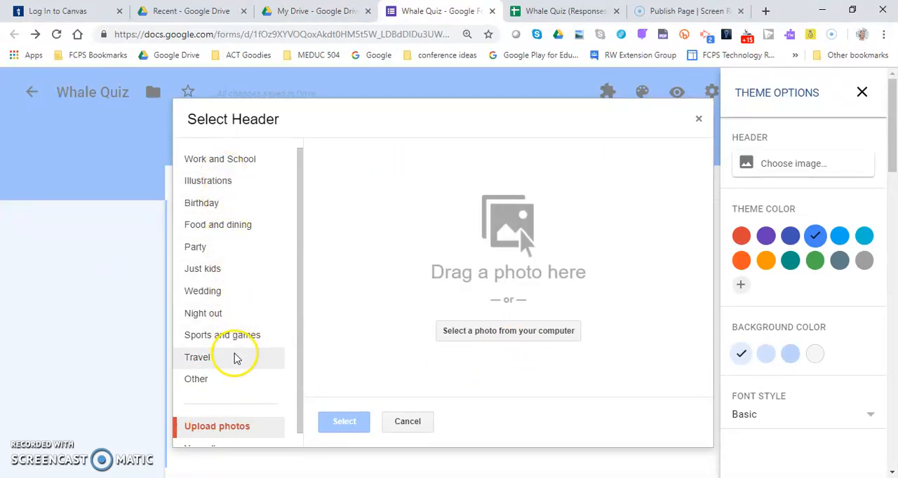
Set the form's header to the illustrated beach and ocean shoreline image from the Travel category.
{"action": "left_click", "coordinate": [198, 358]}
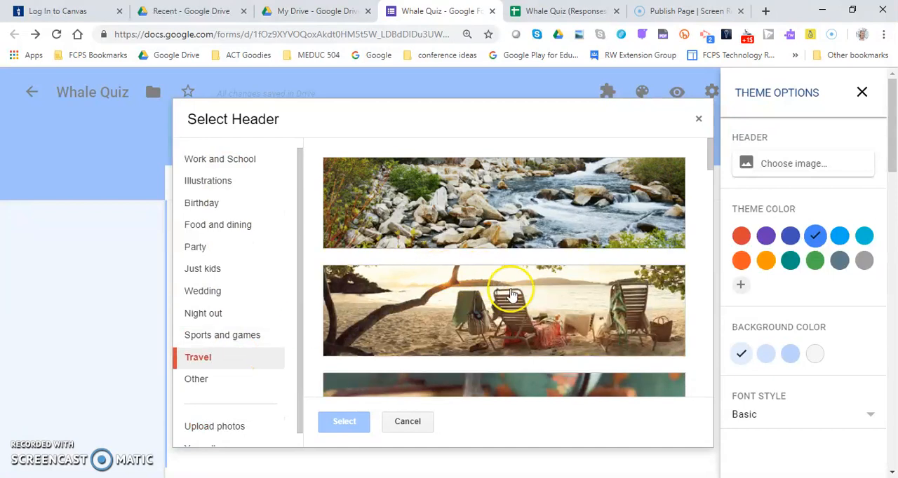
{"action": "scroll", "coordinate": [515, 298], "scroll_direction": "down", "scroll_amount": 5}
{"action": "scroll", "coordinate": [515, 303], "scroll_direction": "down", "scroll_amount": 2}
{"action": "scroll", "coordinate": [531, 266], "scroll_direction": "down", "scroll_amount": 2}
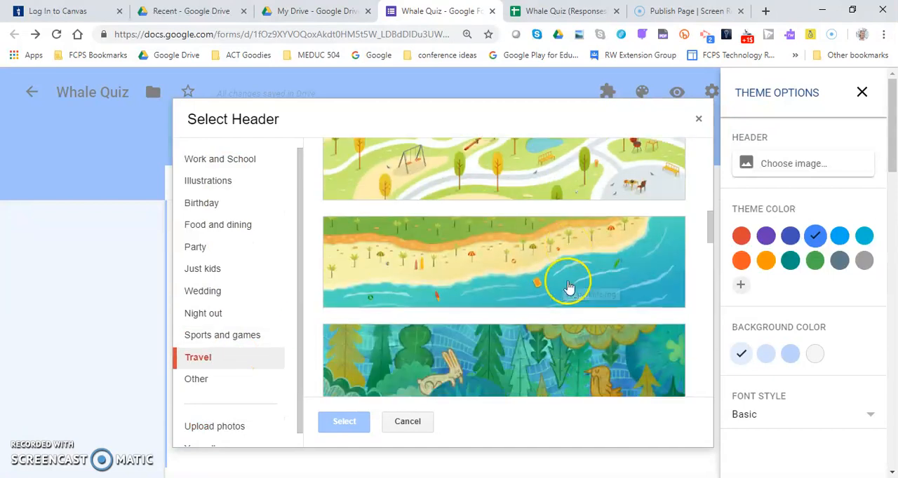
{"action": "left_click", "coordinate": [569, 286]}
{"action": "left_click", "coordinate": [344, 422]}
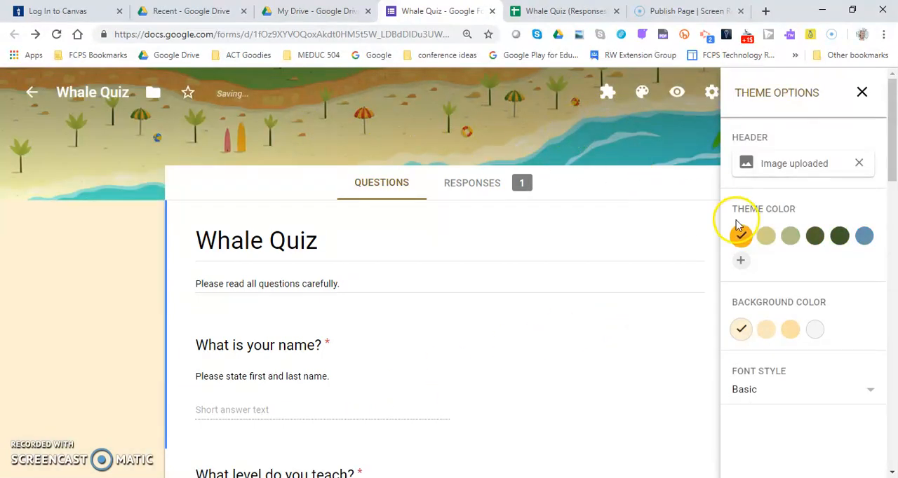
Try the suggested tan, green and blue theme colors, and the darkest tinted background with dark green #3d5a28.
{"action": "left_click", "coordinate": [766, 236]}
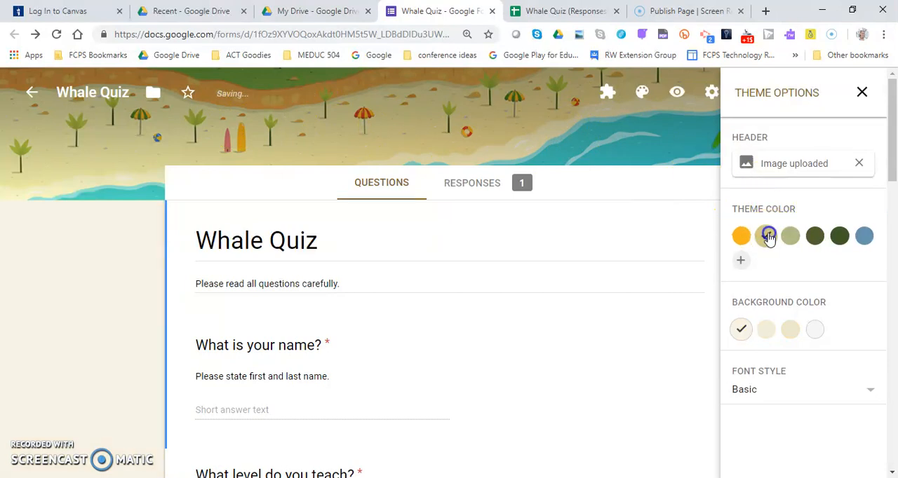
{"action": "left_click", "coordinate": [794, 237]}
{"action": "left_click", "coordinate": [816, 238]}
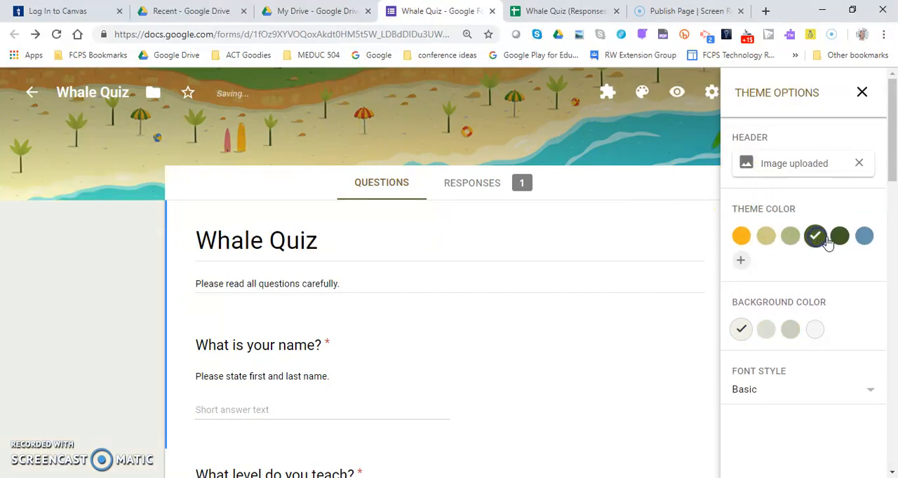
{"action": "left_click", "coordinate": [839, 238]}
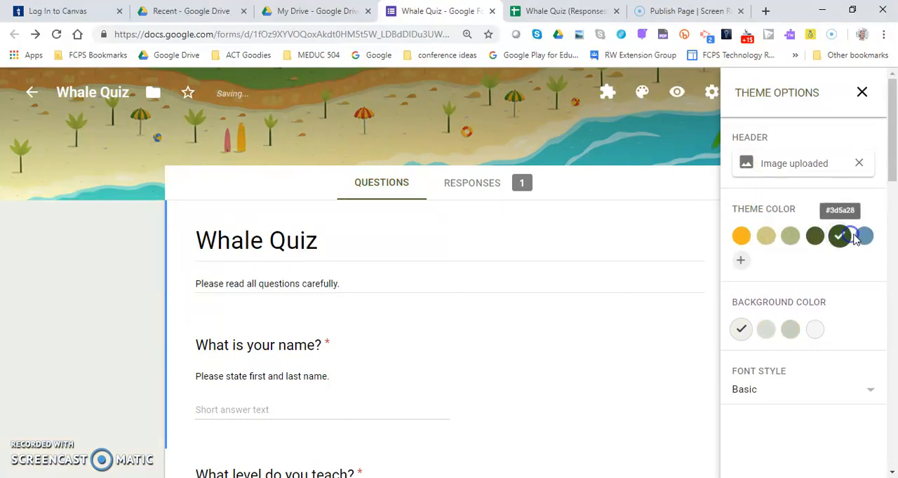
{"action": "left_click", "coordinate": [860, 237]}
{"action": "left_click", "coordinate": [841, 239]}
{"action": "left_click", "coordinate": [796, 332]}
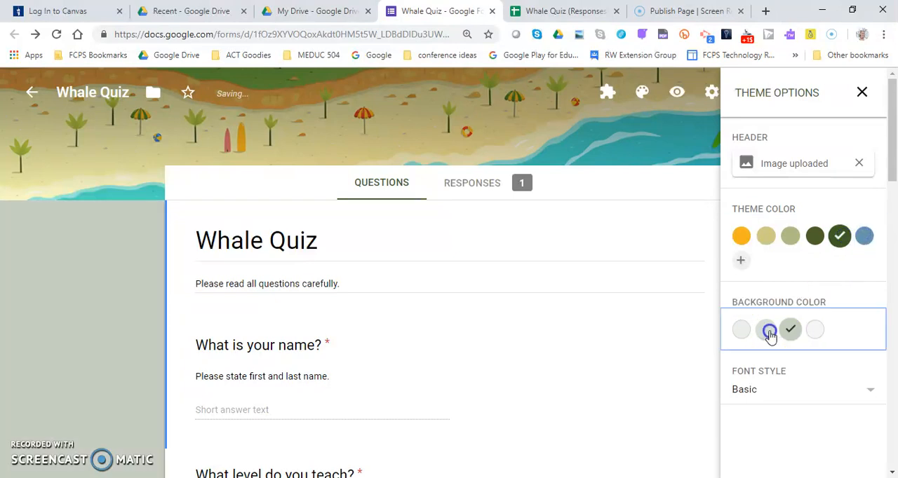
Set the theme color to dark olive green with its darkest tinted background shade, and close the theme options.
{"action": "left_click", "coordinate": [813, 237]}
{"action": "left_click", "coordinate": [786, 330]}
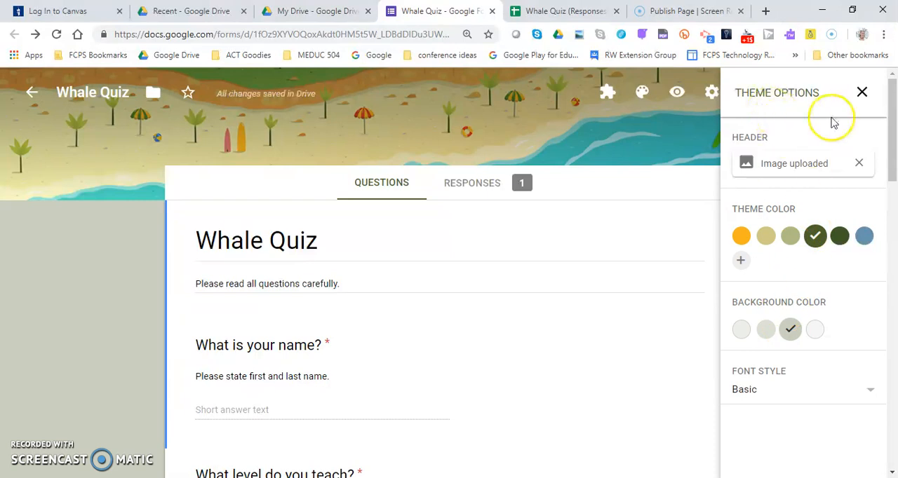
{"action": "left_click", "coordinate": [862, 94]}
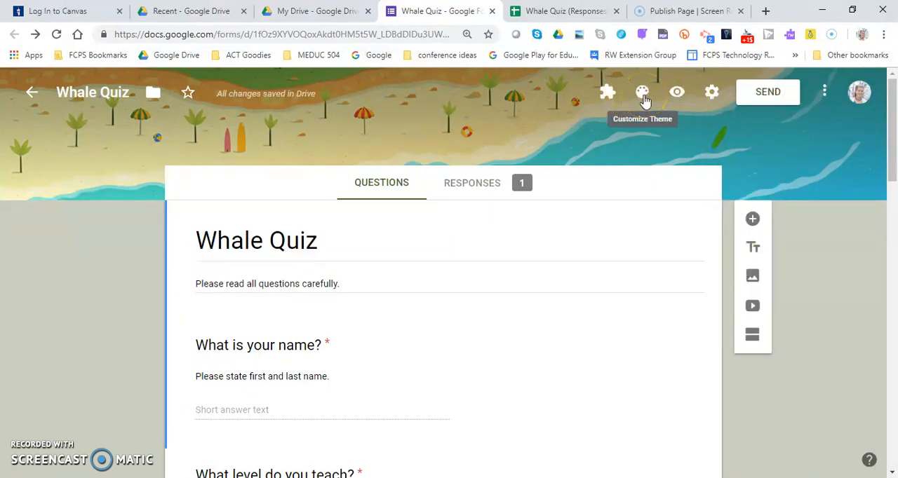
Preview the themed Whale Quiz as respondents see it, close the preview, and look over the form in the editor.
{"action": "left_click", "coordinate": [678, 92]}
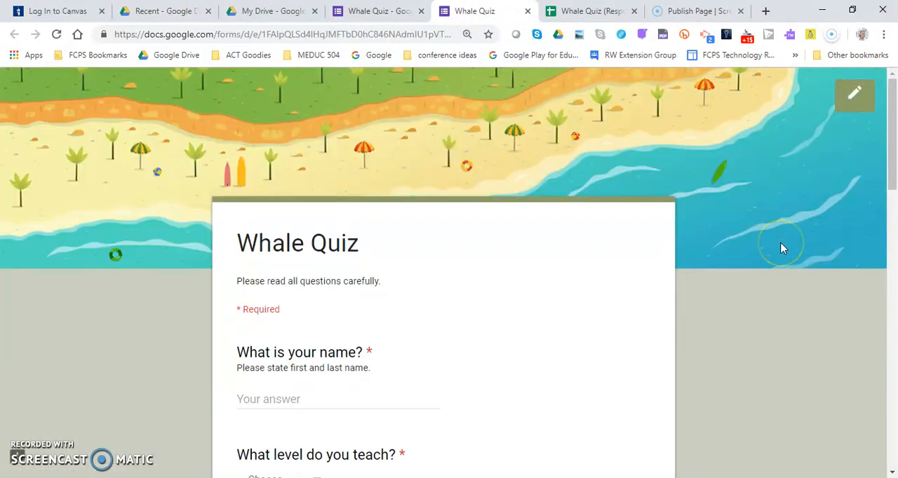
{"action": "left_click", "coordinate": [528, 14]}
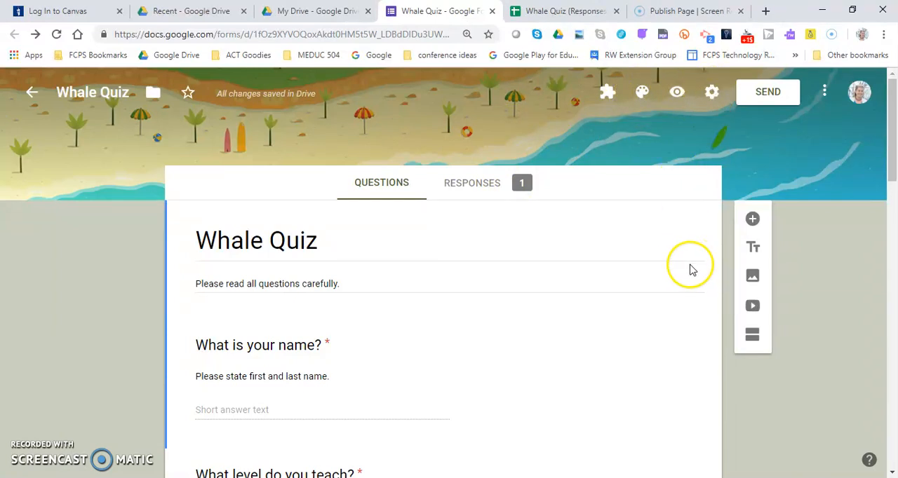
{"action": "scroll", "coordinate": [652, 319], "scroll_direction": "down", "scroll_amount": 5}
{"action": "scroll", "coordinate": [656, 321], "scroll_direction": "up", "scroll_amount": 5}
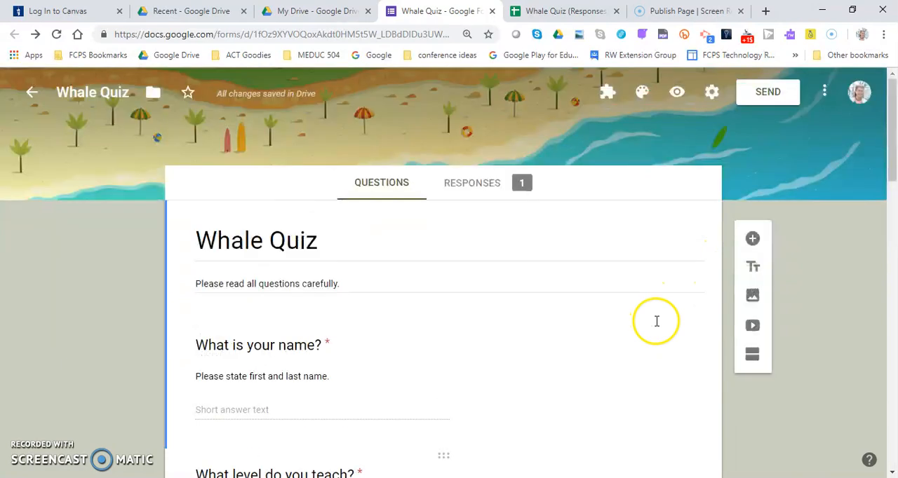